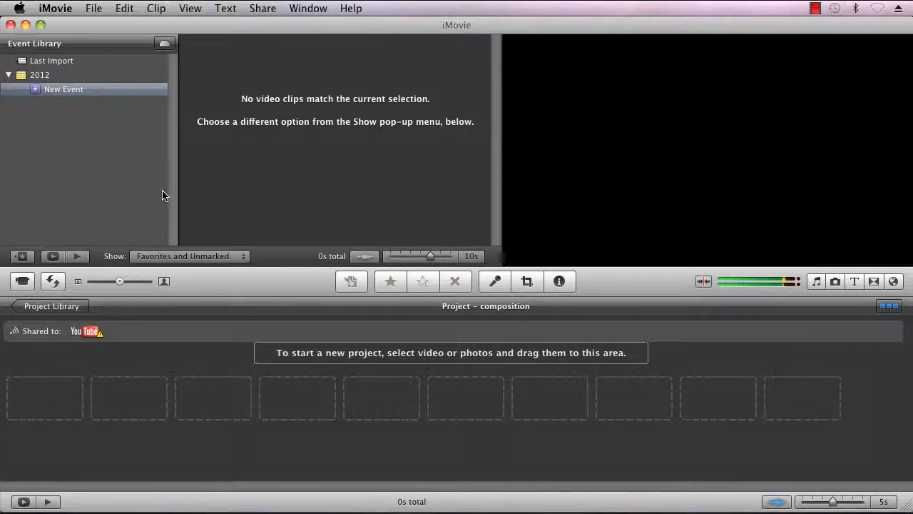
Start a new project without a theme, named imovie101, with Widescreen (16:9) aspect ratio and a 30 fps - NTSC frame rate.
{"action": "left_click", "coordinate": [94, 10]}
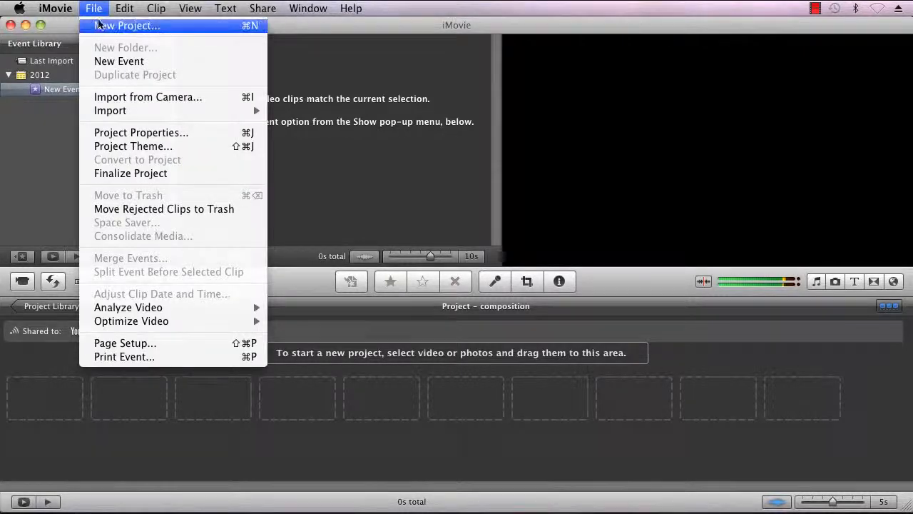
{"action": "left_click", "coordinate": [101, 26]}
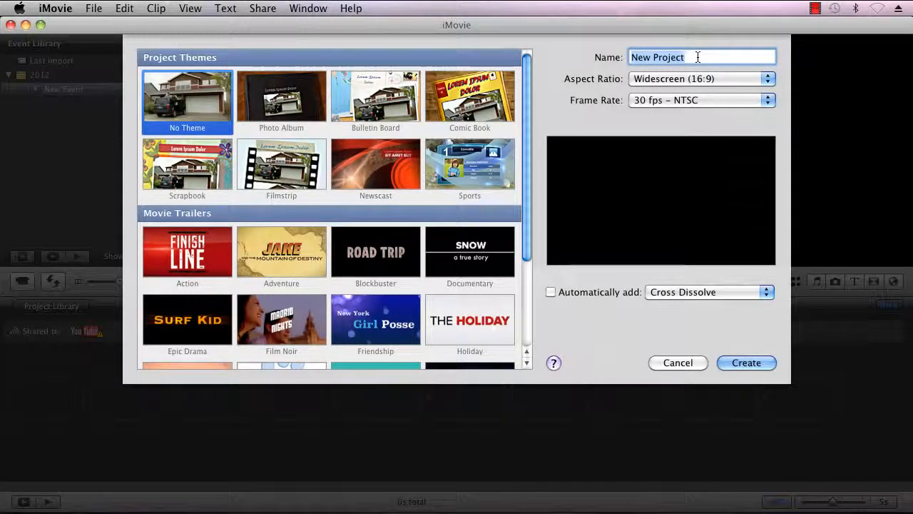
{"action": "key", "text": "BackSpace"}
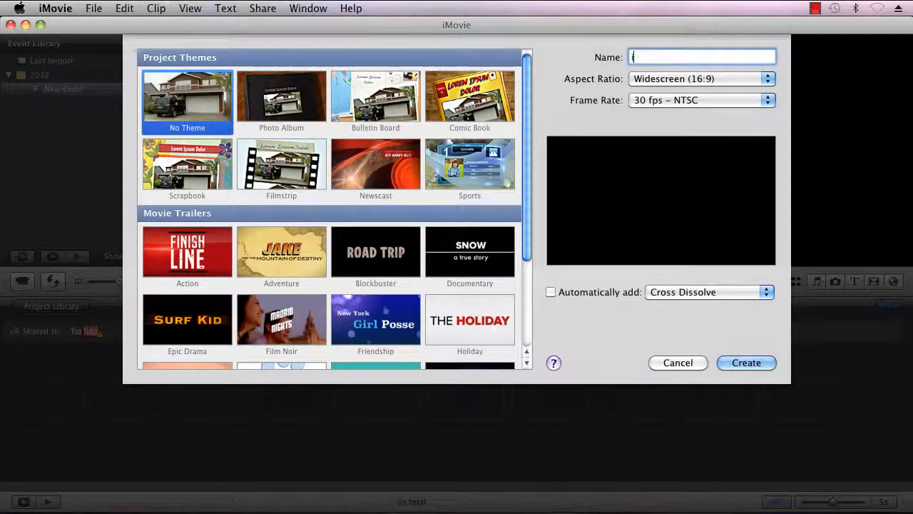
{"action": "type", "text": "imovie101"}
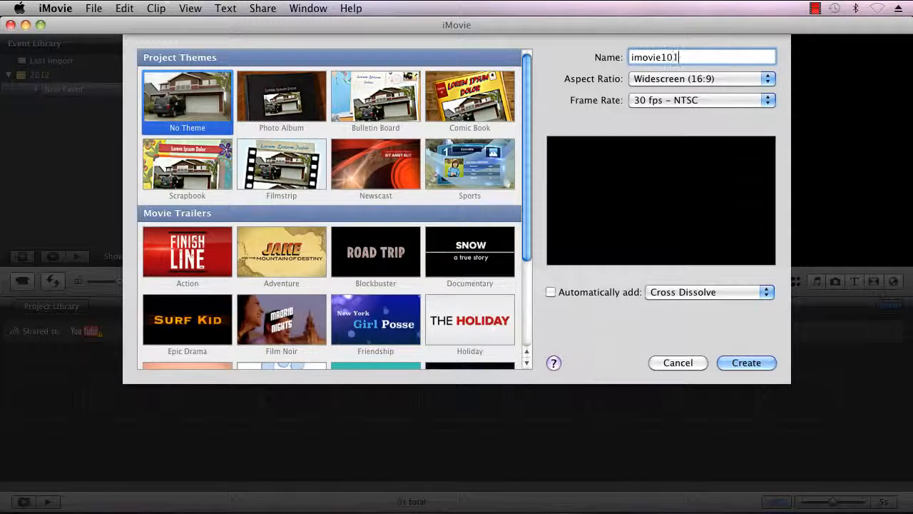
{"action": "left_click", "coordinate": [770, 84]}
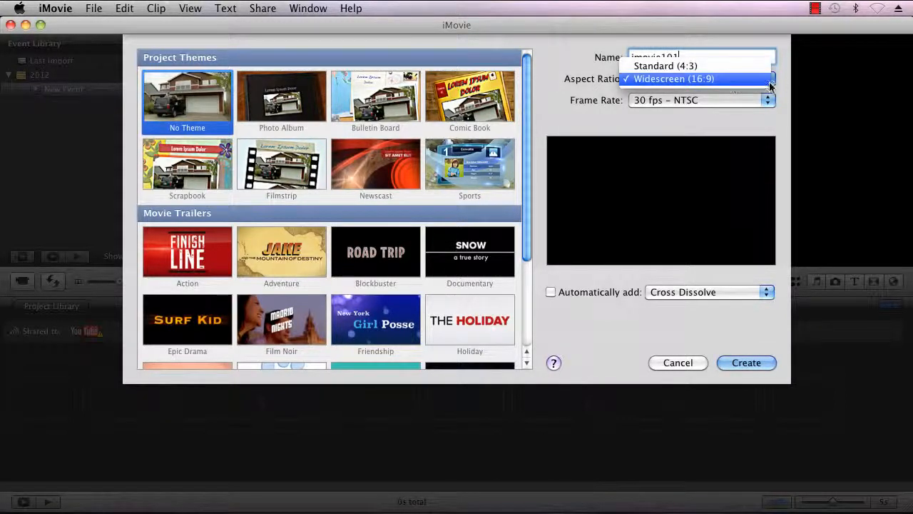
{"action": "left_click", "coordinate": [690, 79]}
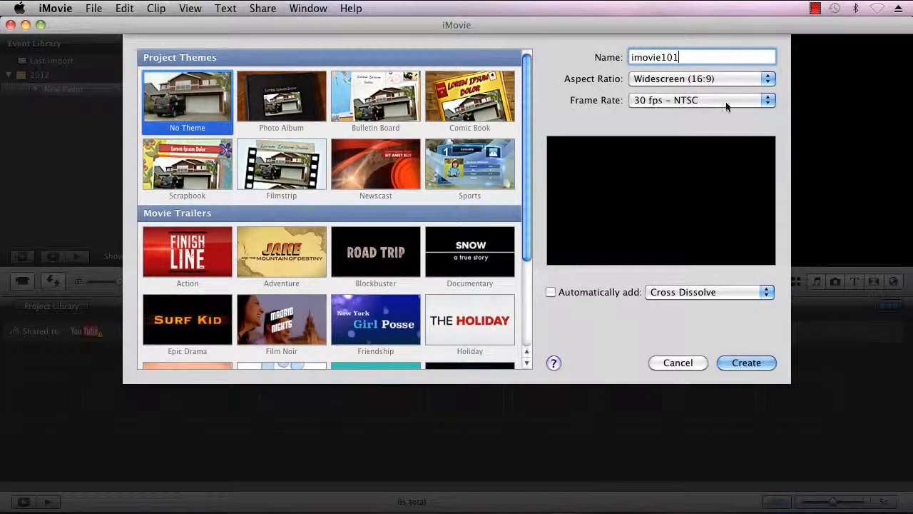
{"action": "left_click", "coordinate": [754, 101]}
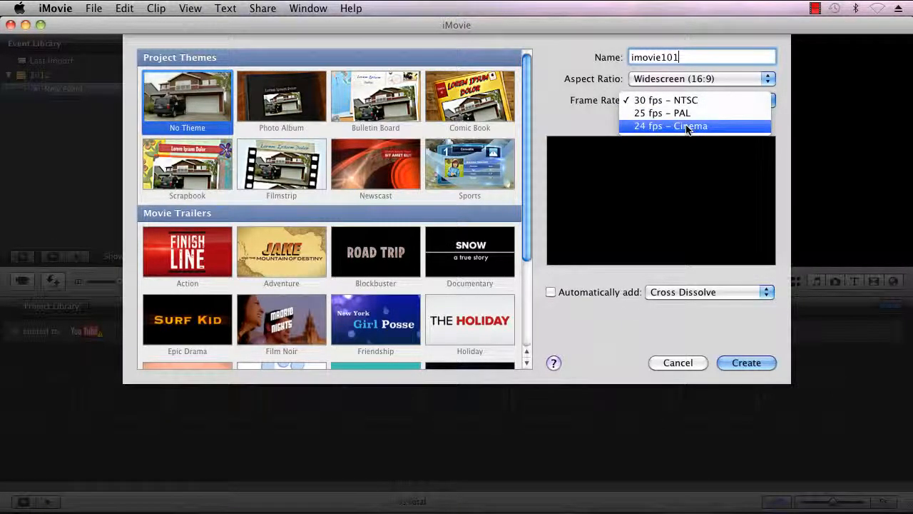
{"action": "left_click", "coordinate": [650, 104]}
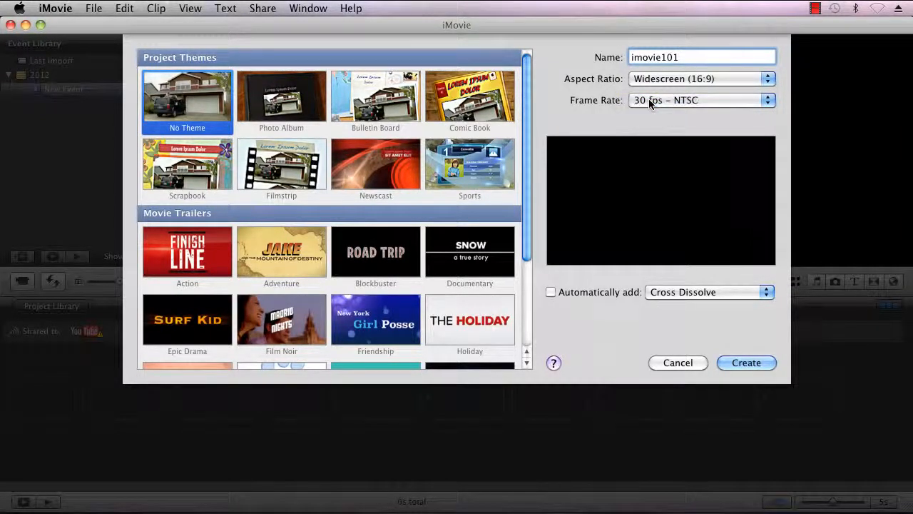
Leave automatically added transitions turned off and create the project.
{"action": "left_click", "coordinate": [550, 292]}
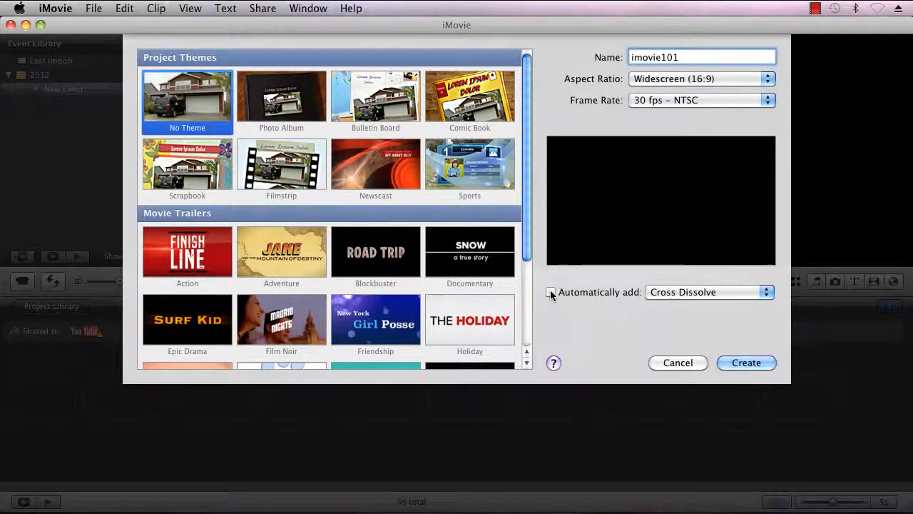
{"action": "left_click", "coordinate": [767, 293]}
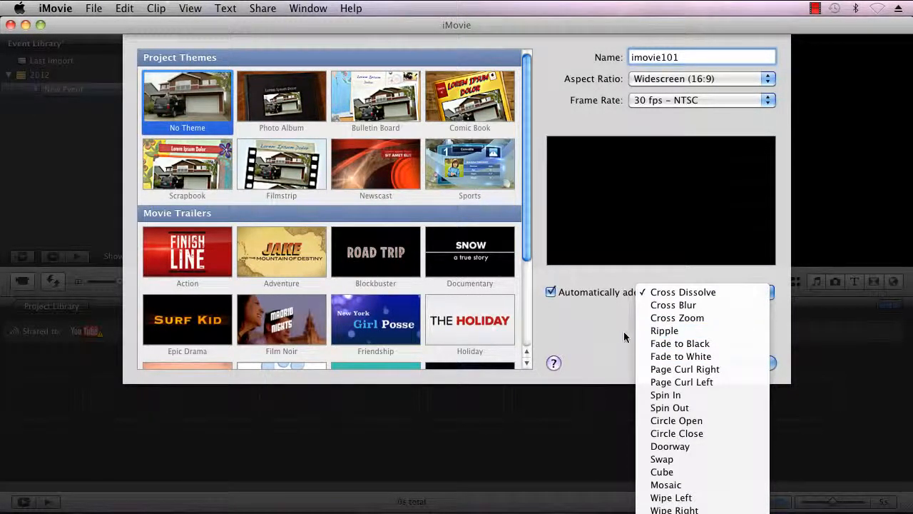
{"action": "left_click", "coordinate": [552, 292]}
{"action": "left_click", "coordinate": [551, 292]}
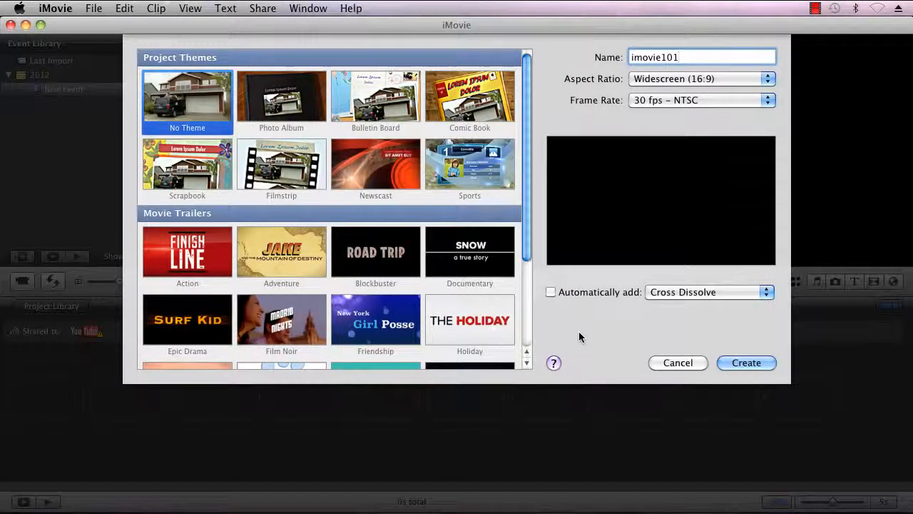
{"action": "left_click", "coordinate": [741, 364]}
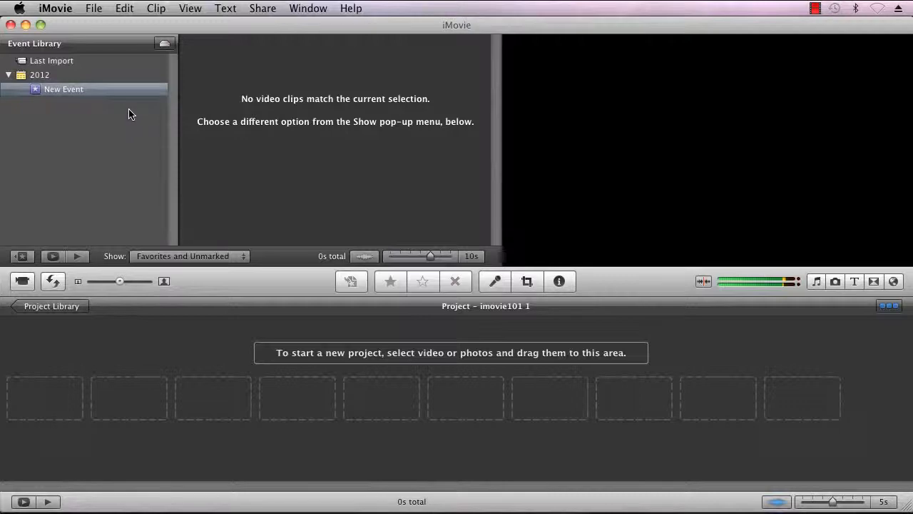
Import copies of IMG_0324.mov and mobile-quicktime.mov from the desktop's untitled folder into the existing New Event, optimized at Full - Original Size.
{"action": "left_click", "coordinate": [93, 8]}
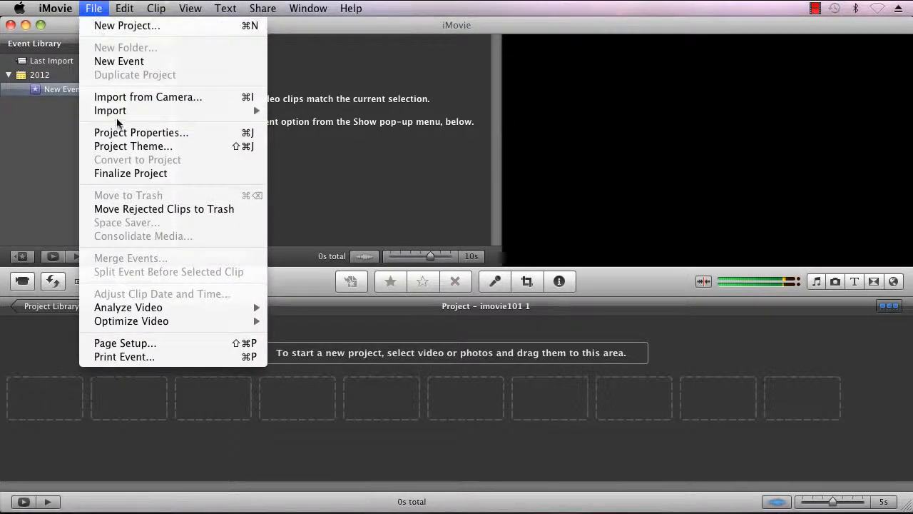
{"action": "mouse_move", "coordinate": [123, 111]}
{"action": "left_click", "coordinate": [293, 109]}
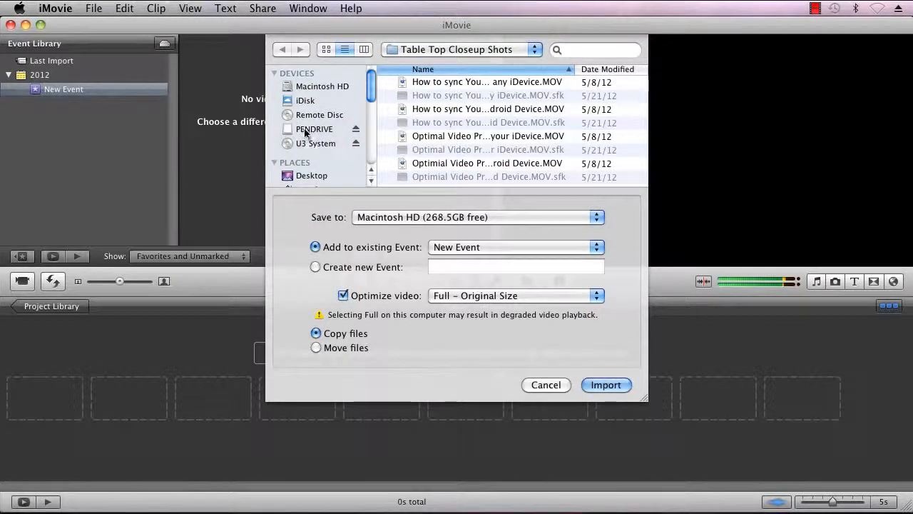
{"action": "left_click", "coordinate": [312, 176]}
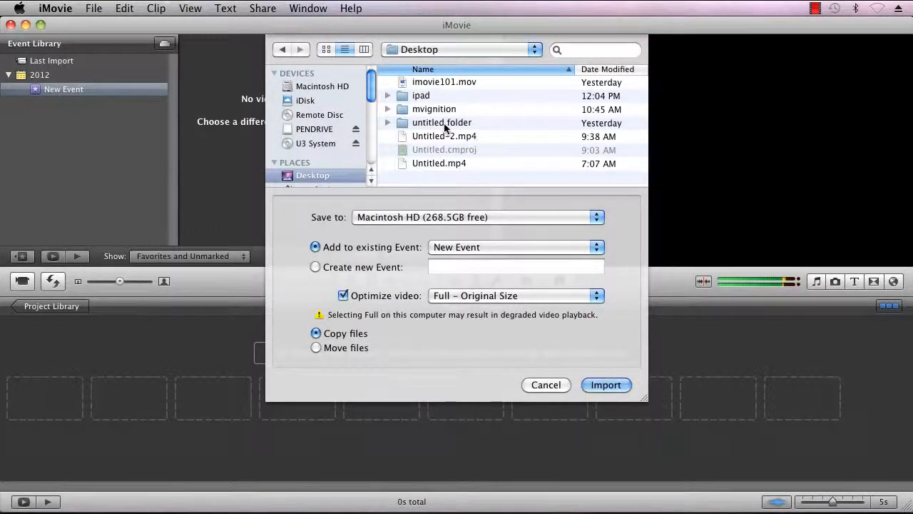
{"action": "double_click", "coordinate": [442, 122]}
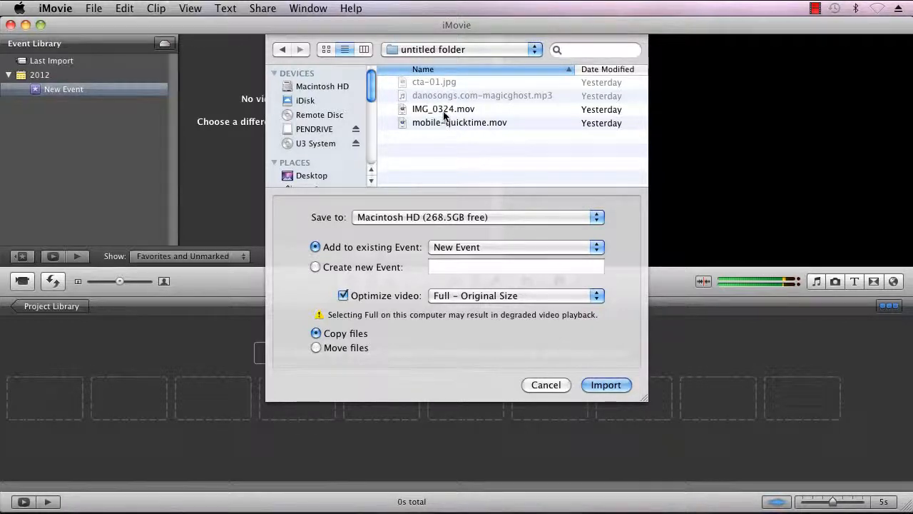
{"action": "left_click", "coordinate": [444, 112]}
{"action": "left_click", "coordinate": [442, 125], "text": "shift"}
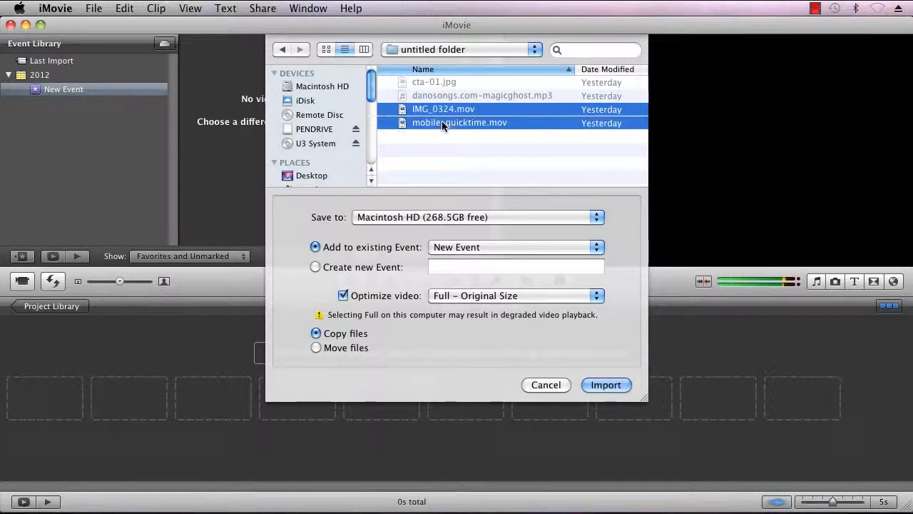
{"action": "left_click", "coordinate": [592, 386]}
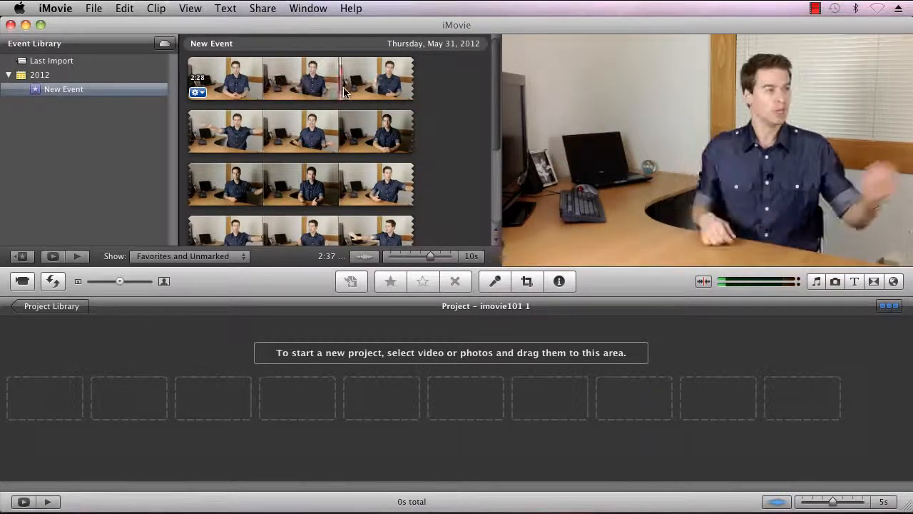
Add the entire purple Mobile Video Ignition intro clip from the event to the start of the empty project.
{"action": "left_click_drag", "start_coordinate": [495, 121], "coordinate": [494, 196]}
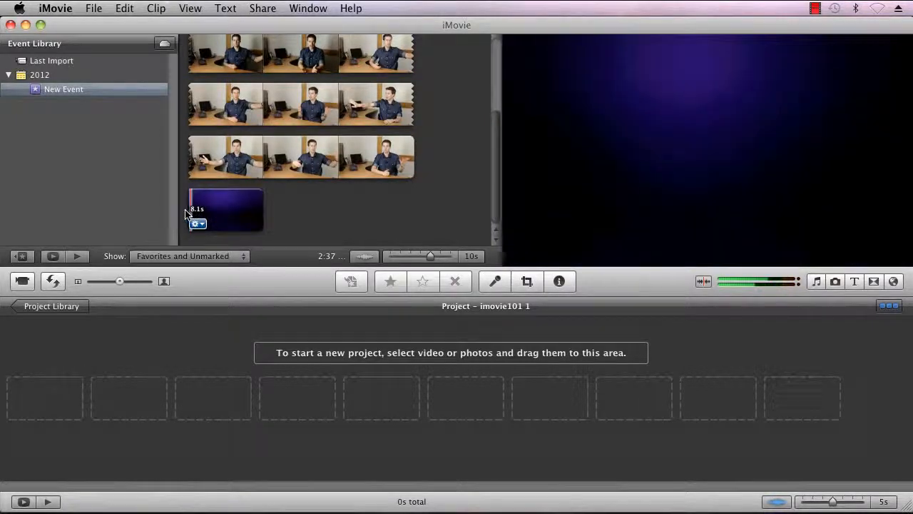
{"action": "left_click", "coordinate": [227, 211]}
{"action": "right_click", "coordinate": [228, 210]}
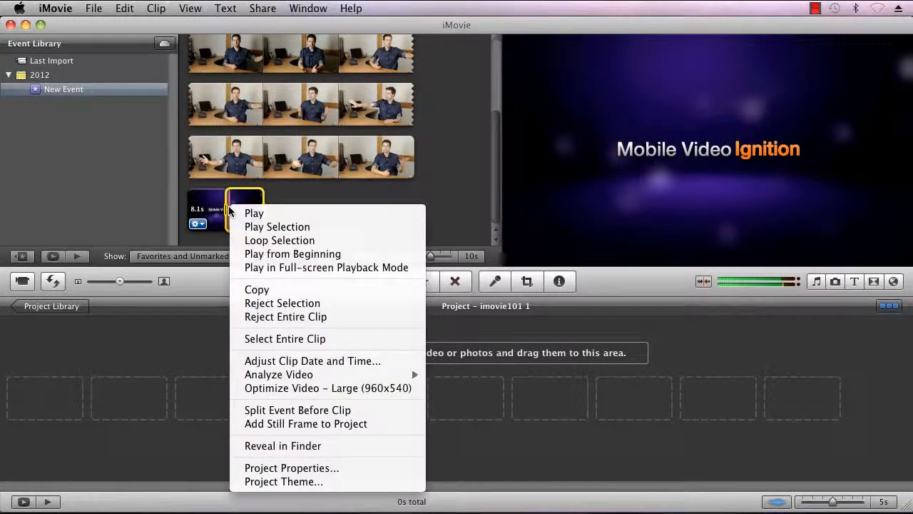
{"action": "left_click", "coordinate": [262, 344]}
{"action": "left_click_drag", "start_coordinate": [225, 212], "coordinate": [45, 396]}
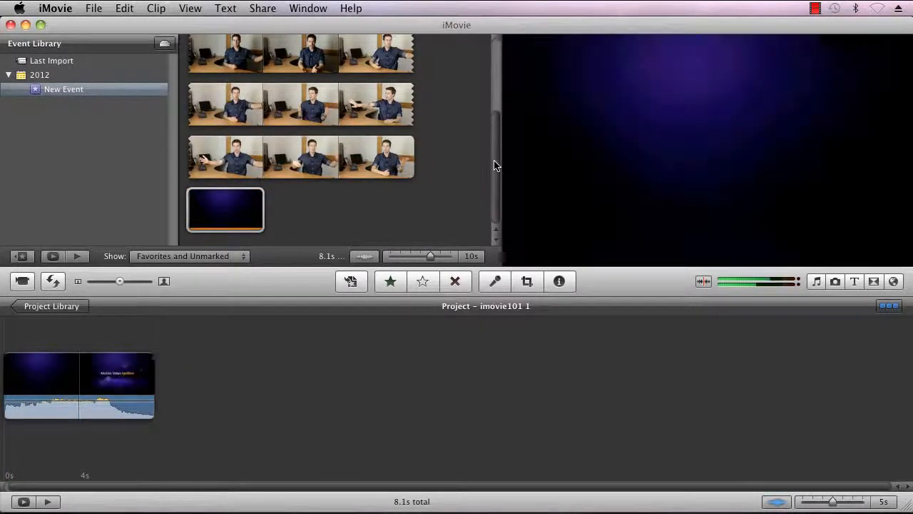
Add the entire clip of the man at the desk to the project after the intro clip.
{"action": "left_click_drag", "start_coordinate": [497, 166], "coordinate": [497, 90]}
{"action": "right_click", "coordinate": [211, 66]}
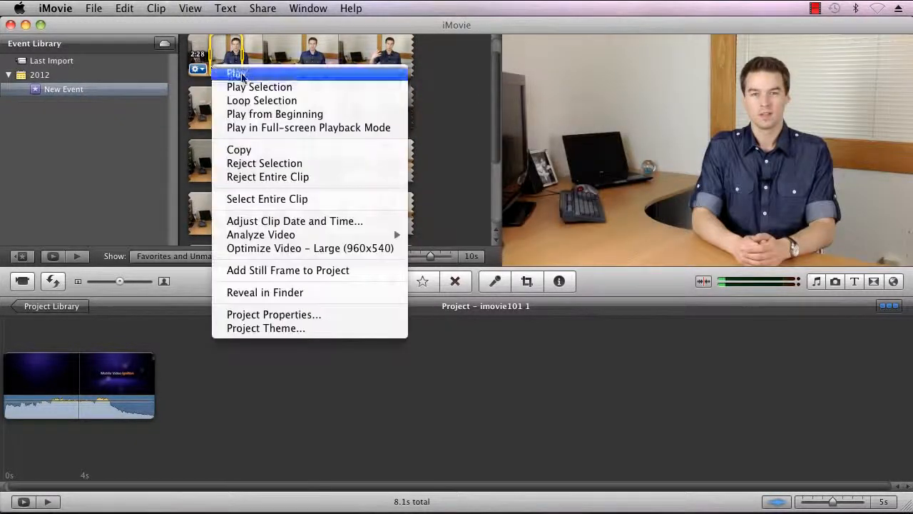
{"action": "left_click", "coordinate": [256, 199]}
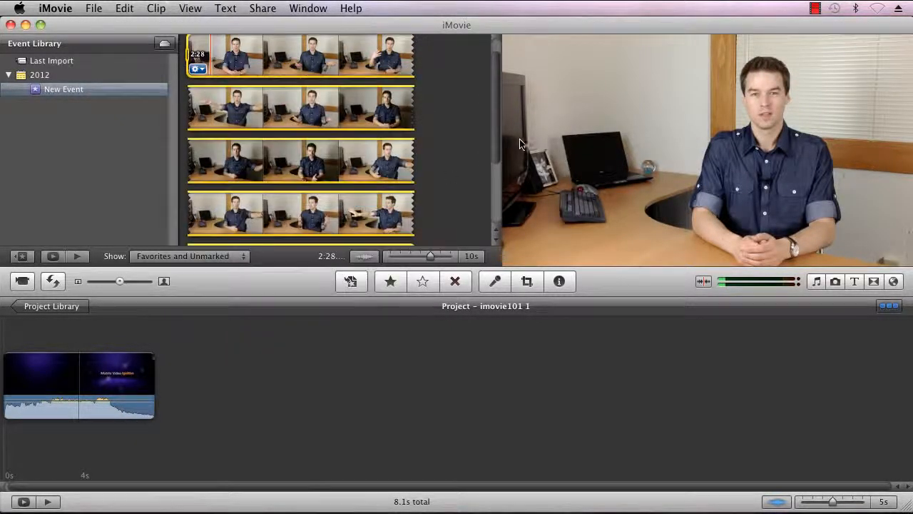
{"action": "scroll", "coordinate": [498, 133], "scroll_direction": "up", "scroll_amount": 2}
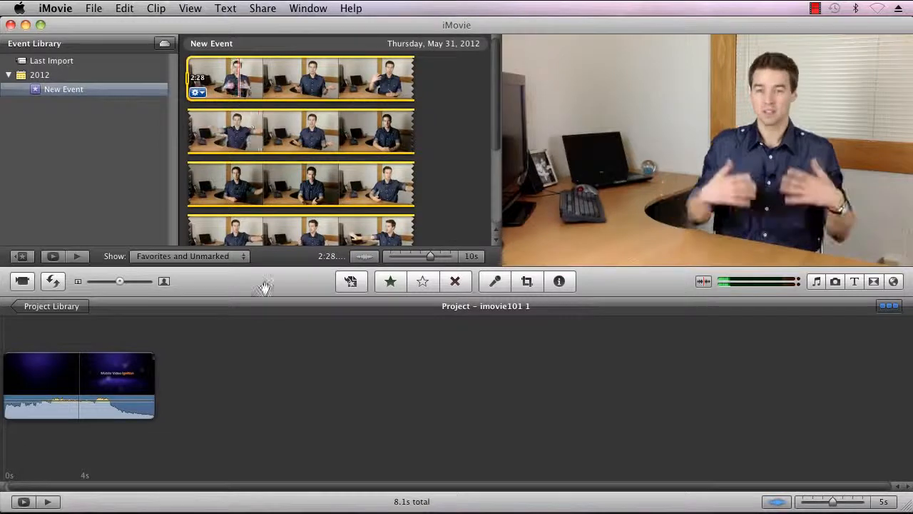
{"action": "left_click_drag", "start_coordinate": [264, 286], "coordinate": [200, 396]}
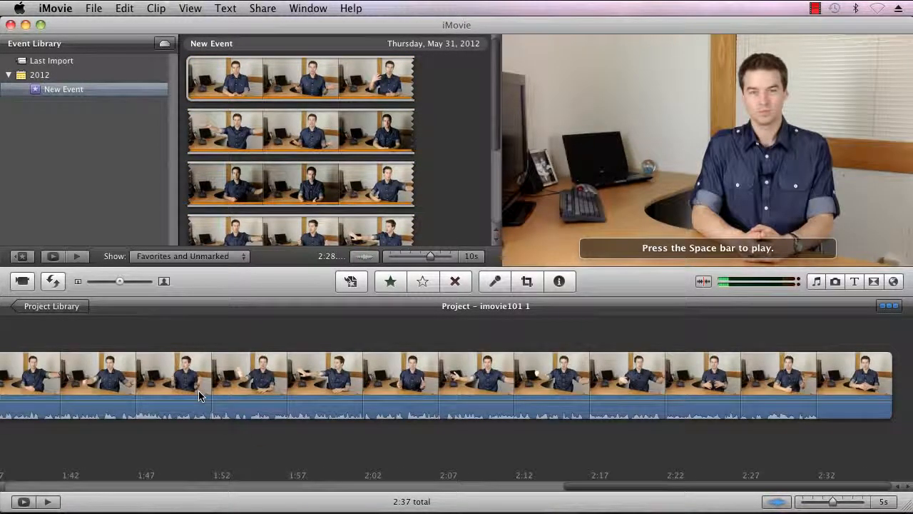
Switch to Finder, add cta-01.jpg from the untitled folder to the end of the project, and minimize the Finder window.
{"action": "left_click", "coordinate": [586, 476]}
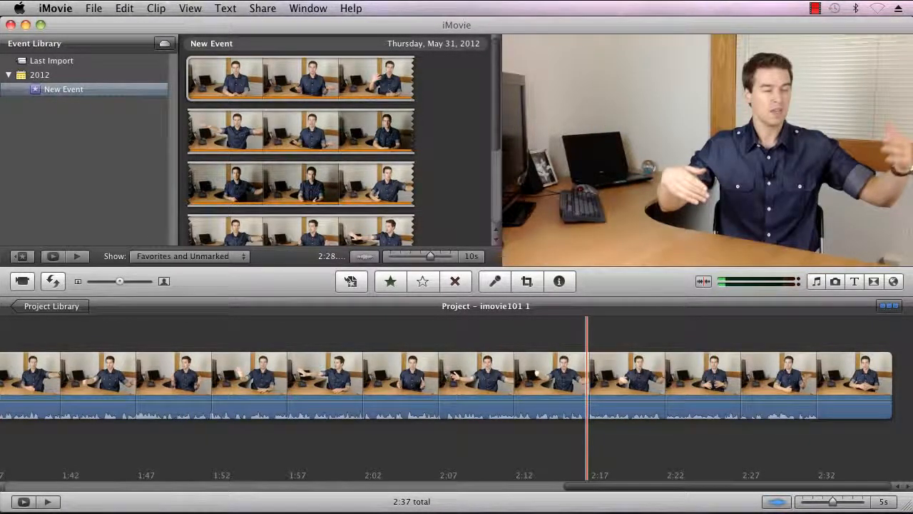
{"action": "key", "text": "super+Tab"}
{"action": "left_click_drag", "start_coordinate": [571, 123], "coordinate": [410, 278]}
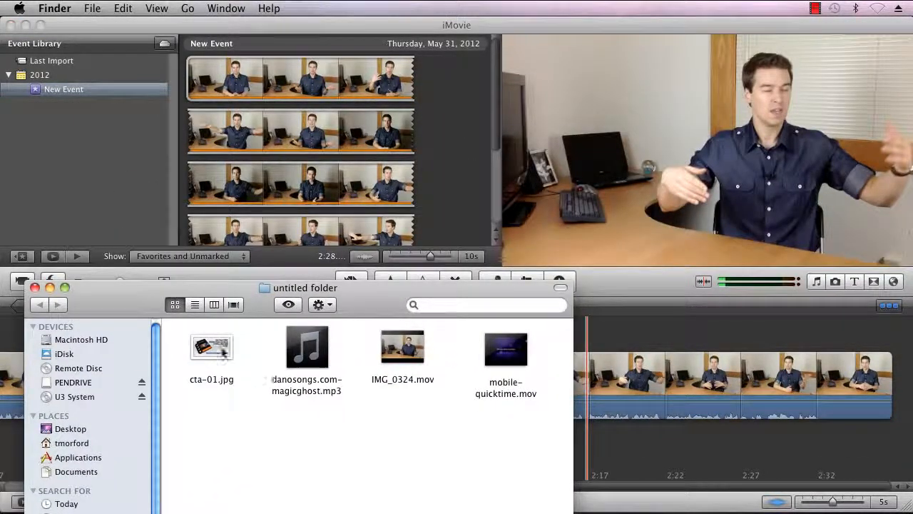
{"action": "left_click_drag", "start_coordinate": [221, 349], "coordinate": [395, 280]}
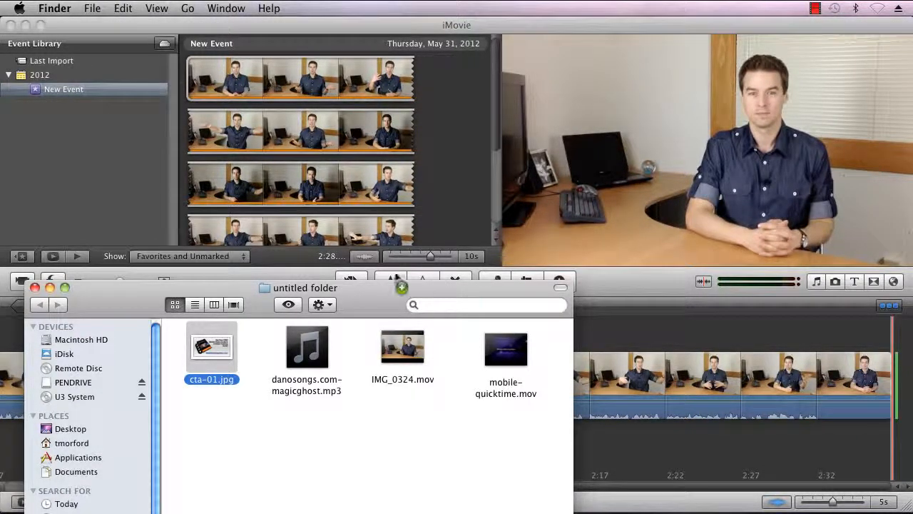
{"action": "left_click", "coordinate": [50, 287]}
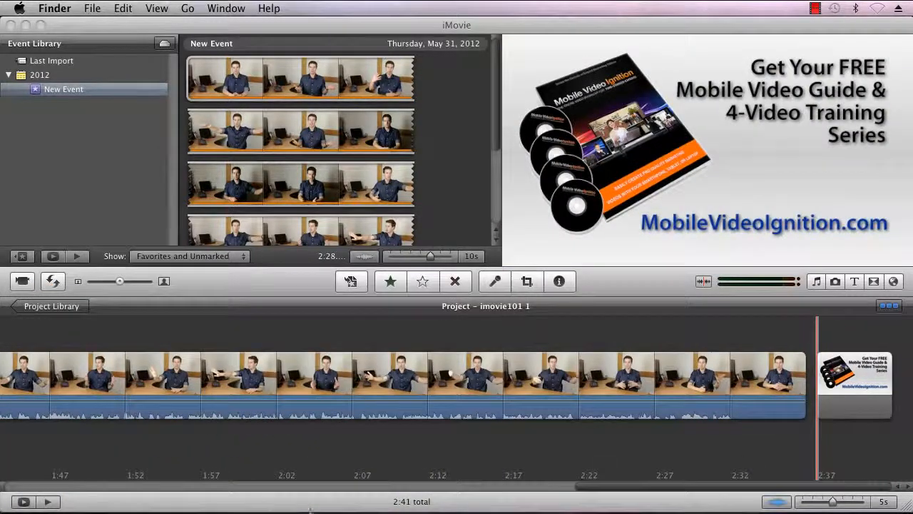
Change the closing call-to-action image's cropping from Ken Burns to Fit and return to the start of the project.
{"action": "left_click", "coordinate": [632, 492]}
{"action": "left_click_drag", "start_coordinate": [354, 499], "coordinate": [646, 487]}
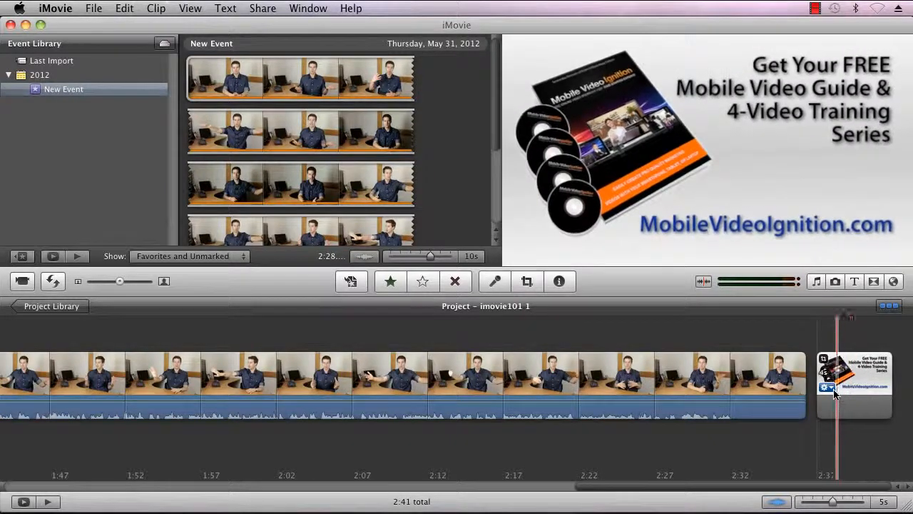
{"action": "left_click", "coordinate": [827, 387]}
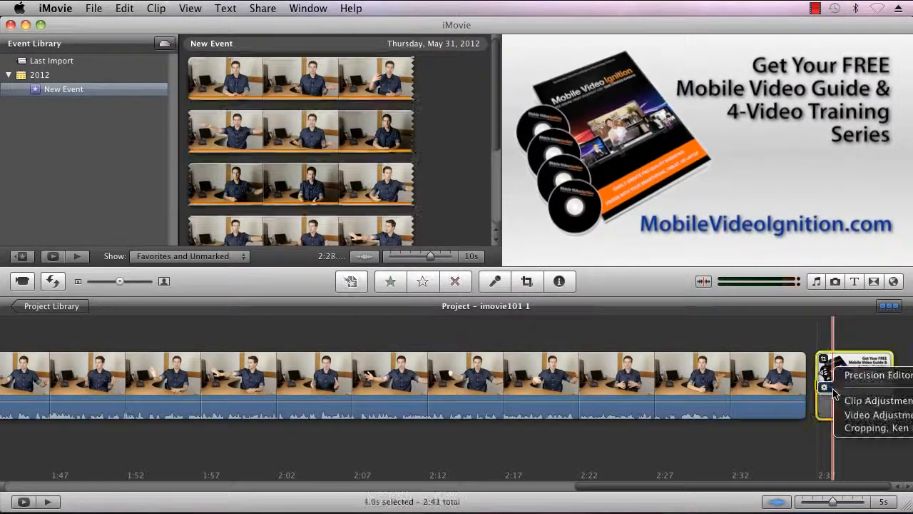
{"action": "left_click", "coordinate": [853, 428]}
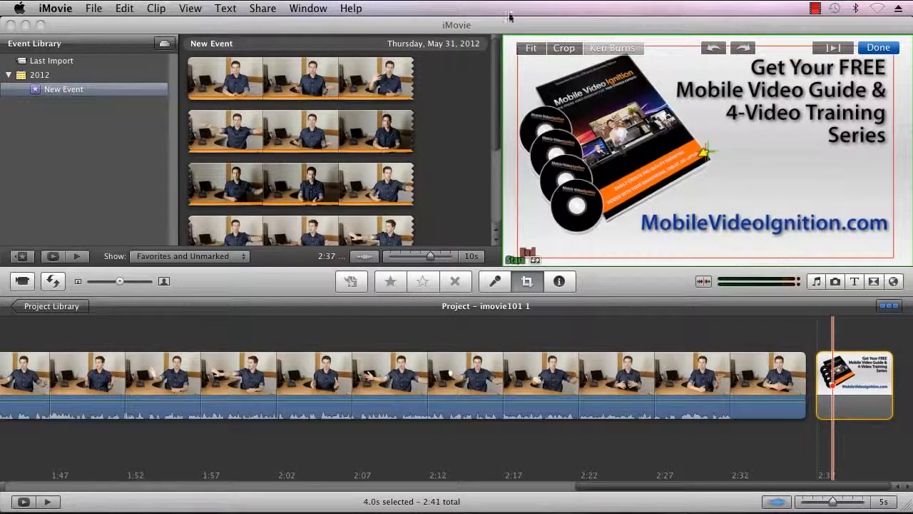
{"action": "left_click", "coordinate": [531, 49]}
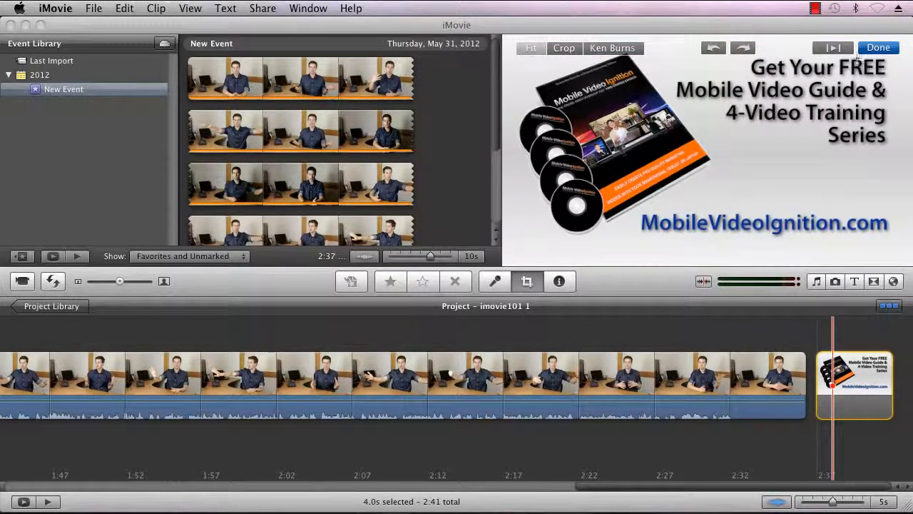
{"action": "left_click", "coordinate": [876, 48]}
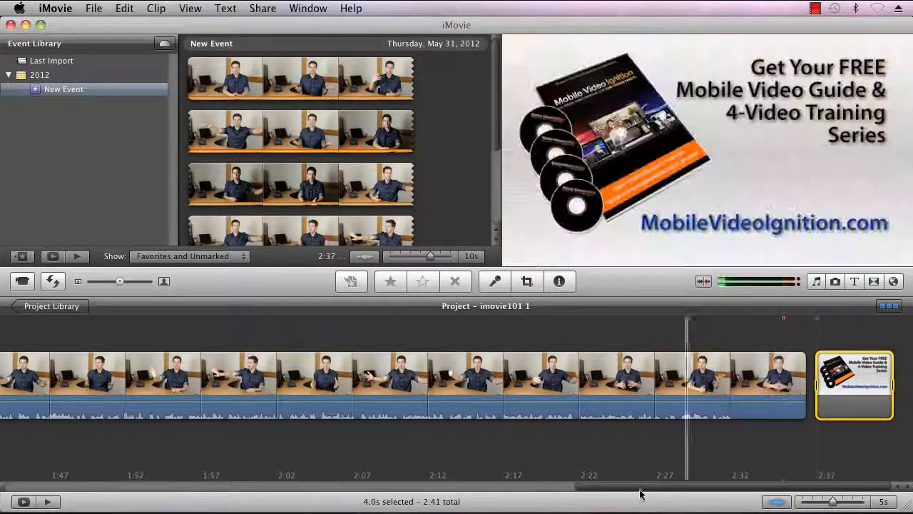
{"action": "left_click_drag", "start_coordinate": [631, 493], "coordinate": [10, 501]}
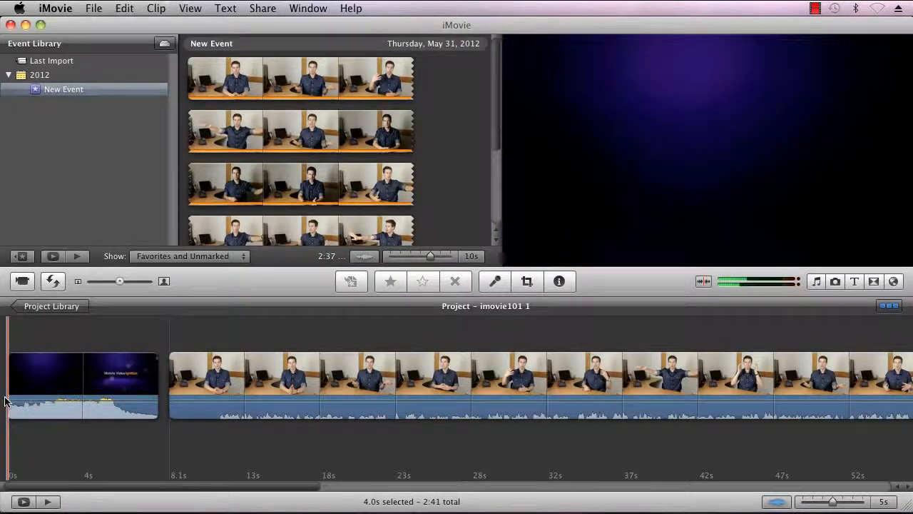
Trim the start of the Mobile Video Ignition intro clip in the Clip Trimmer to a 5.8 s duration and play it back.
{"action": "mouse_move", "coordinate": [16, 389]}
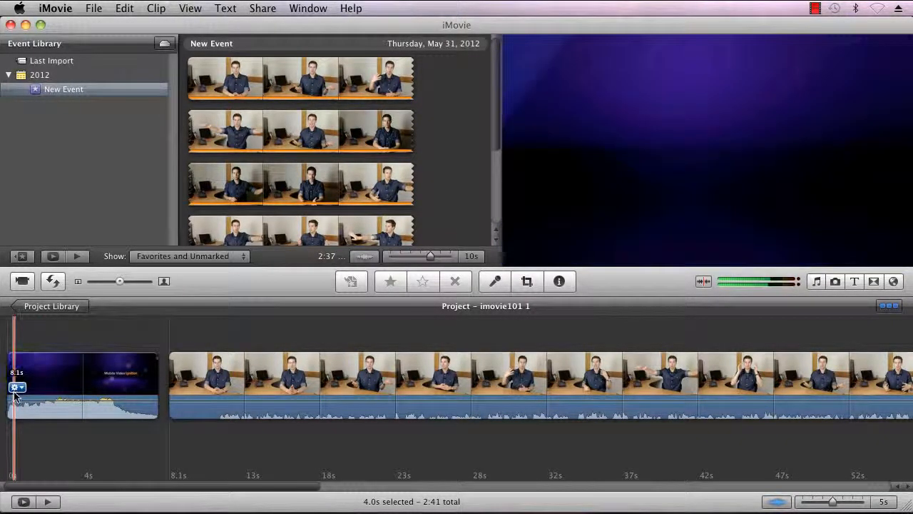
{"action": "left_click", "coordinate": [16, 389]}
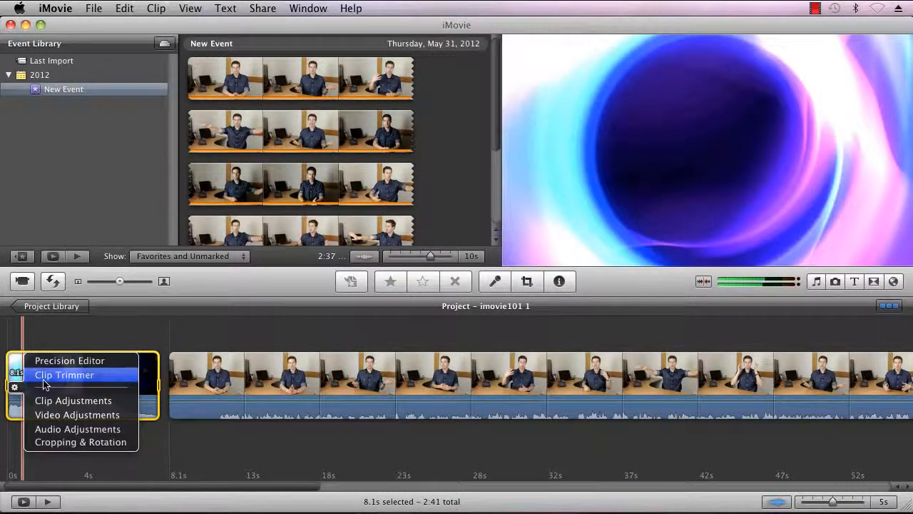
{"action": "left_click", "coordinate": [43, 376]}
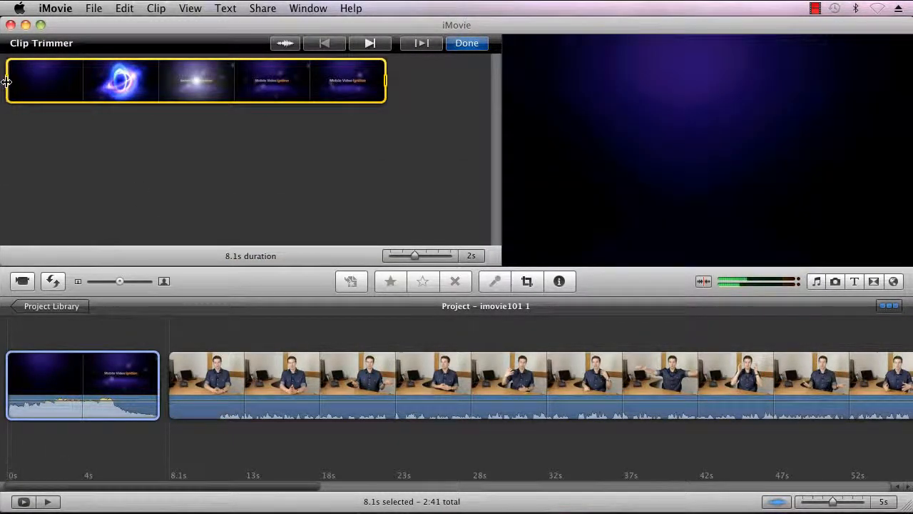
{"action": "left_click_drag", "start_coordinate": [13, 86], "coordinate": [116, 89]}
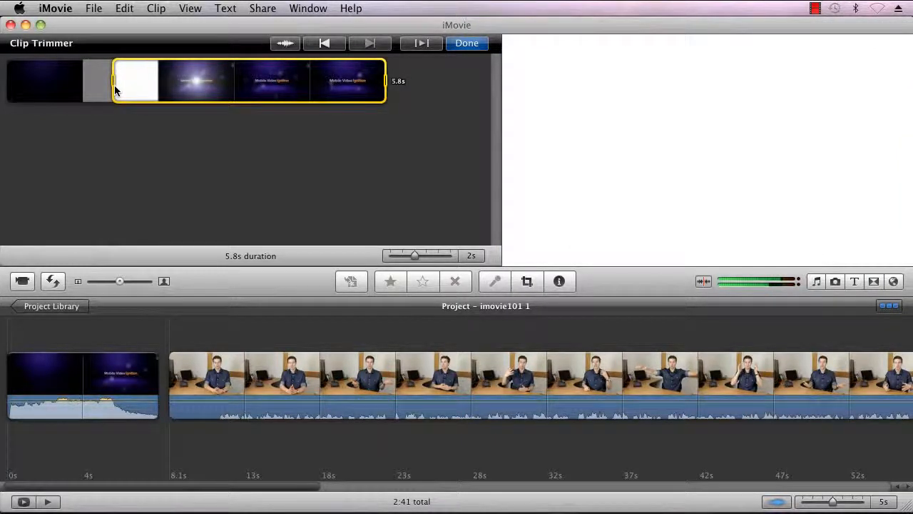
{"action": "left_click_drag", "start_coordinate": [113, 92], "coordinate": [113, 92]}
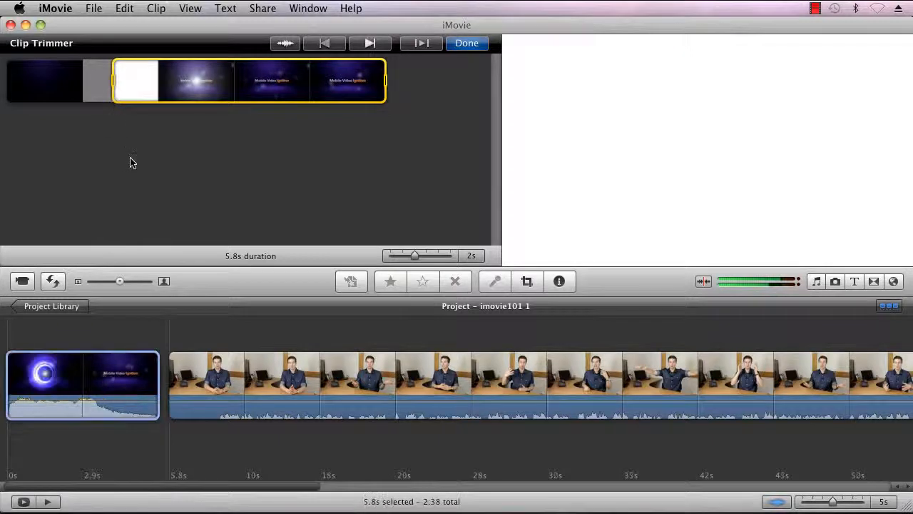
{"action": "left_click", "coordinate": [467, 44]}
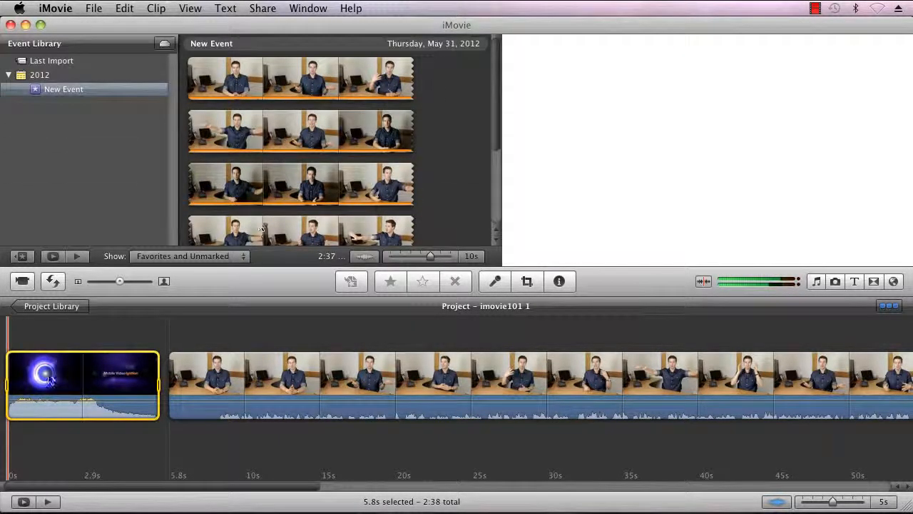
{"action": "left_click", "coordinate": [3, 396]}
{"action": "key", "text": "space"}
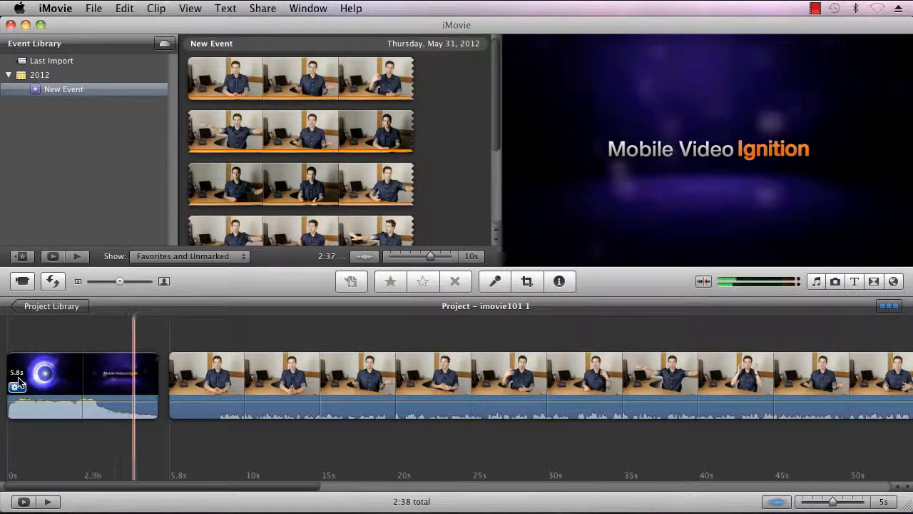
{"action": "key", "text": "space"}
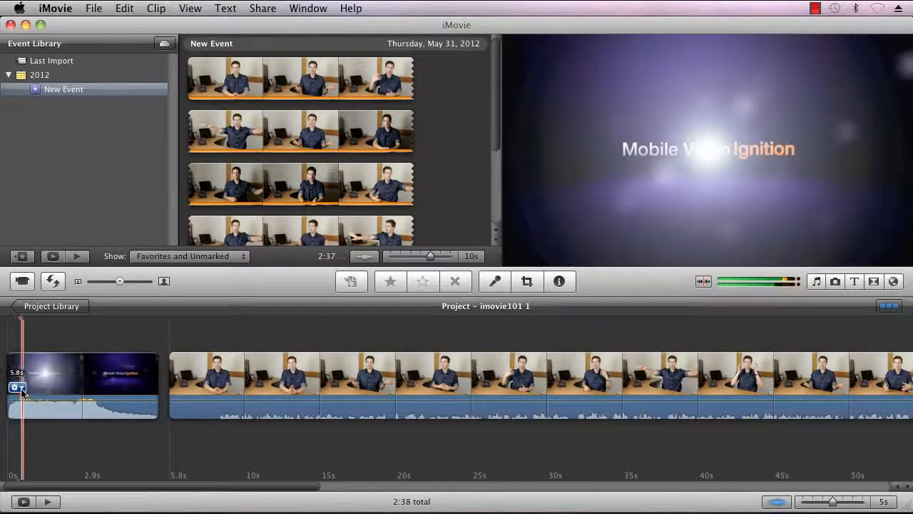
Give the intro clip's audio a manual fade-in of 0.3 s and a manual fade-out of 0.8 s.
{"action": "left_click", "coordinate": [20, 388]}
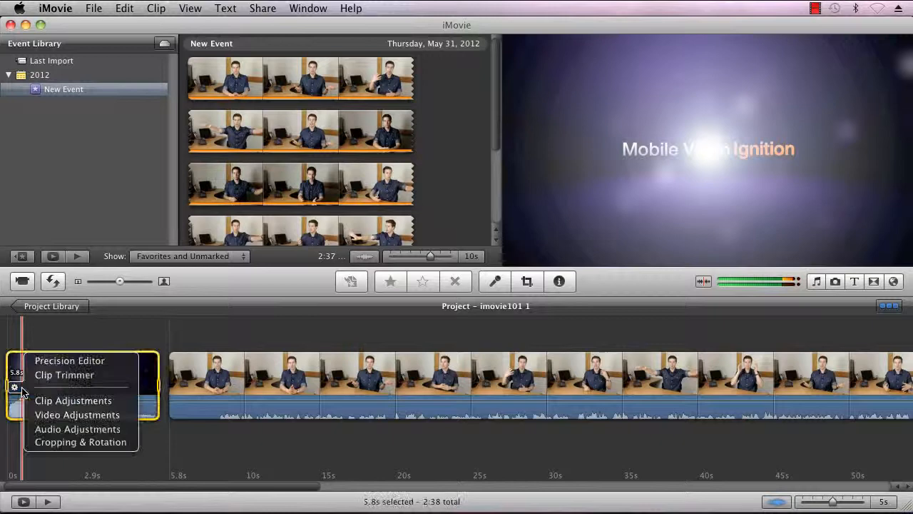
{"action": "left_click", "coordinate": [42, 430]}
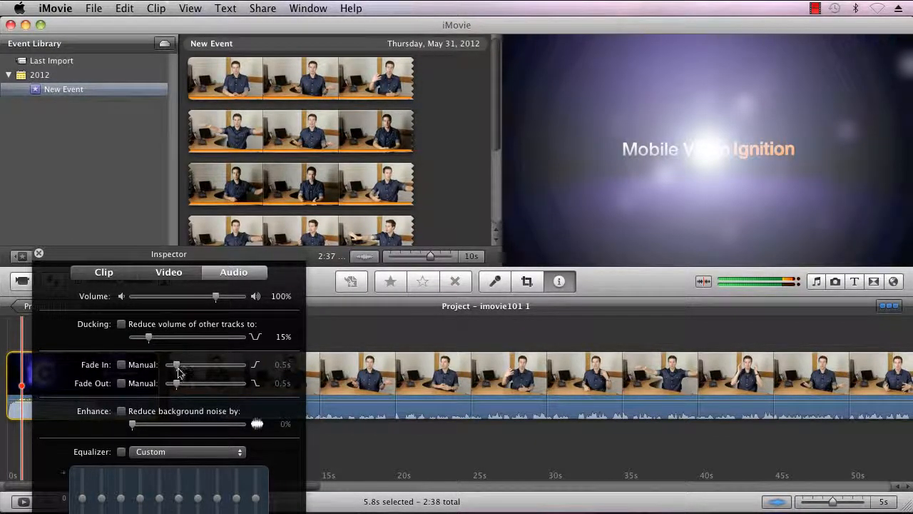
{"action": "left_click_drag", "start_coordinate": [177, 367], "coordinate": [180, 368]}
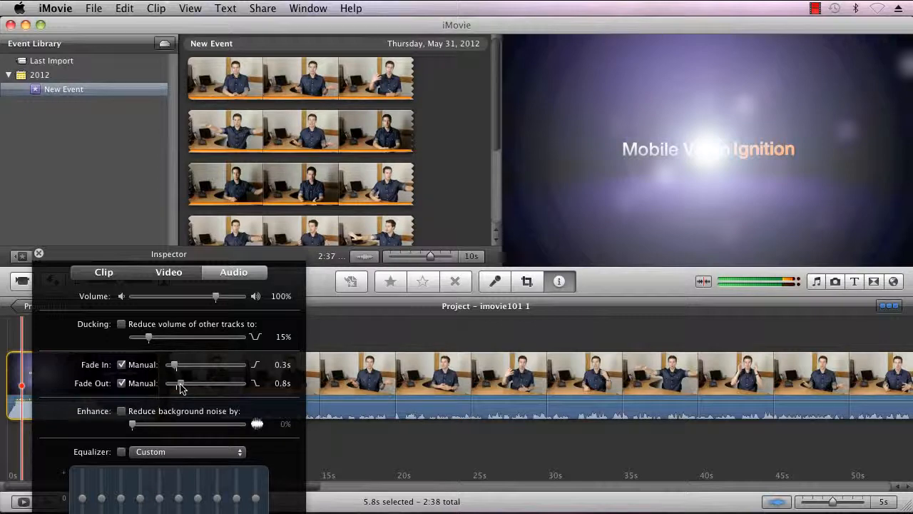
{"action": "key", "text": "Escape"}
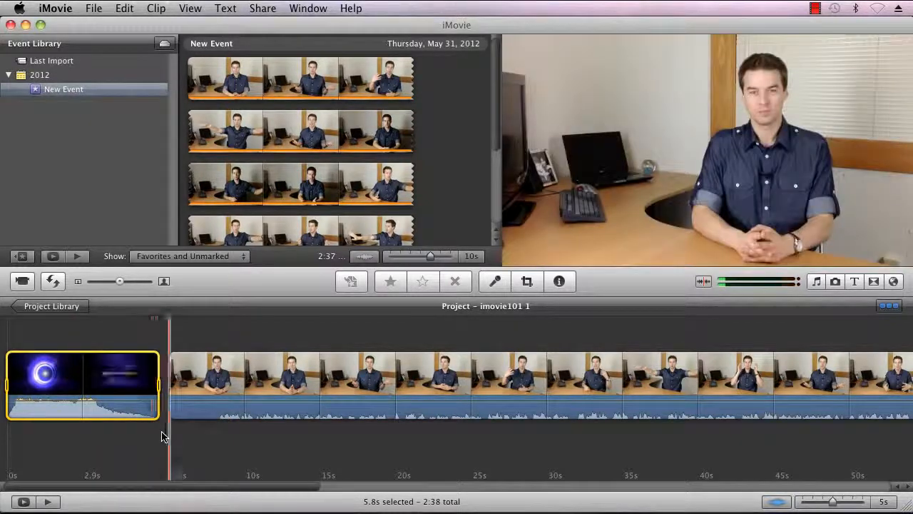
Trim about two seconds off the start of the desk clip in the Clip Trimmer, so that it begins just before the man speaks.
{"action": "left_click", "coordinate": [189, 377]}
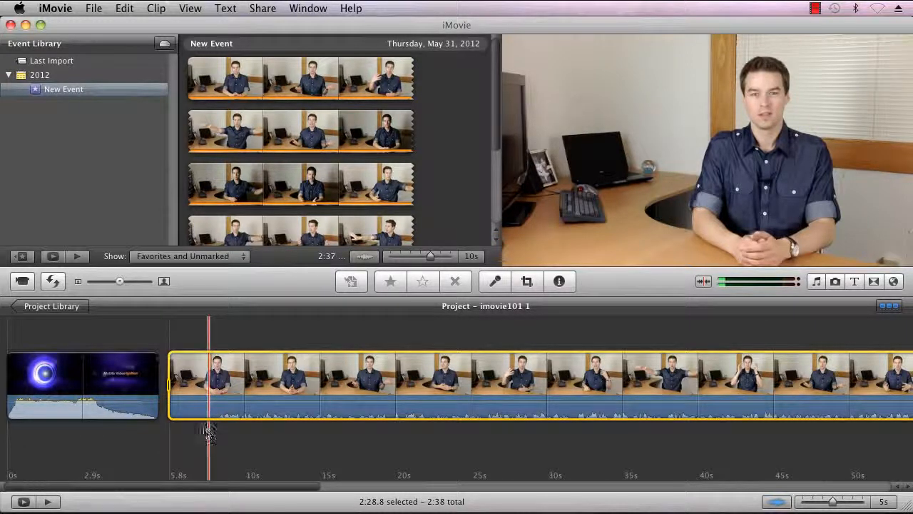
{"action": "left_click", "coordinate": [178, 387]}
{"action": "left_click", "coordinate": [199, 376]}
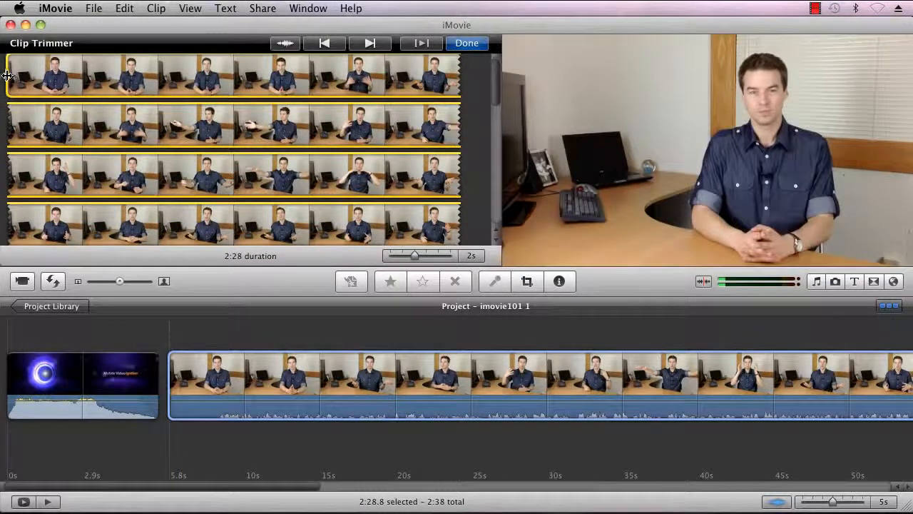
{"action": "left_click_drag", "start_coordinate": [7, 75], "coordinate": [116, 84]}
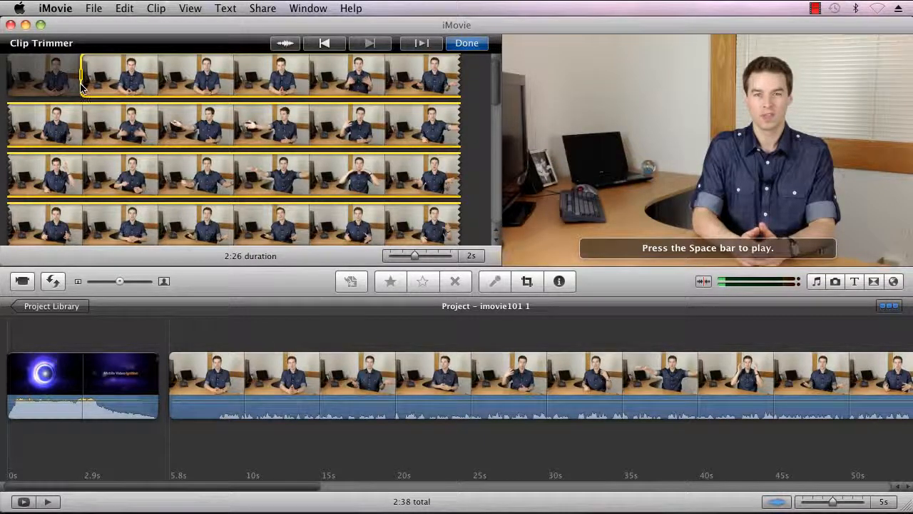
{"action": "left_click_drag", "start_coordinate": [81, 87], "coordinate": [80, 87]}
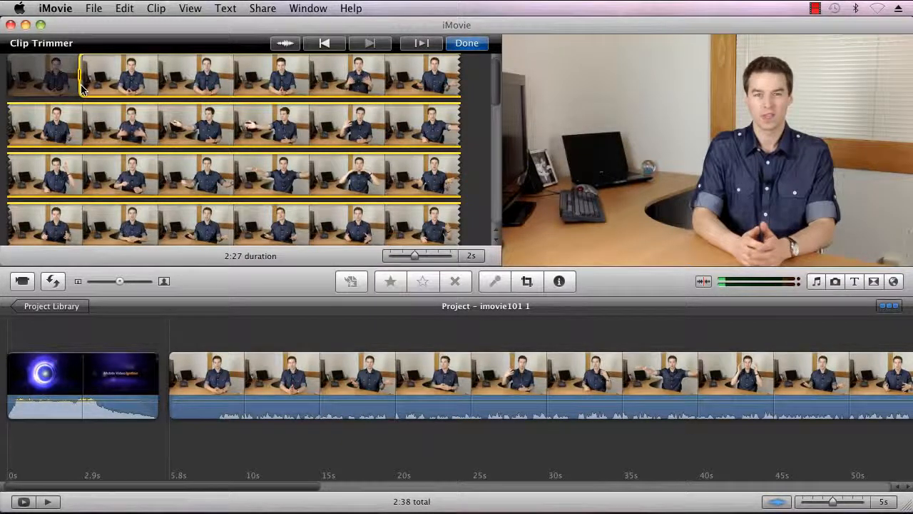
{"action": "left_click_drag", "start_coordinate": [81, 85], "coordinate": [83, 85]}
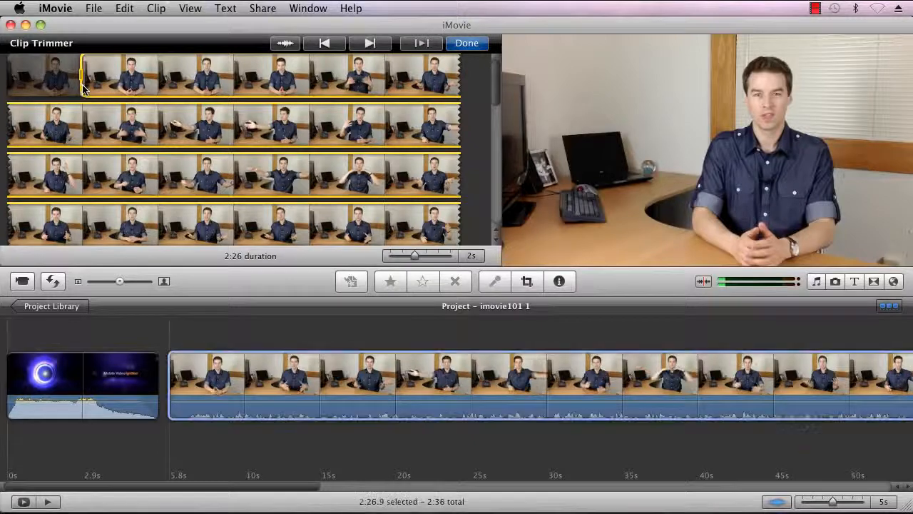
Trim the silent end of the desk clip to a clip duration of about 2:24.6 and finish trimming.
{"action": "left_click_drag", "start_coordinate": [495, 93], "coordinate": [504, 225]}
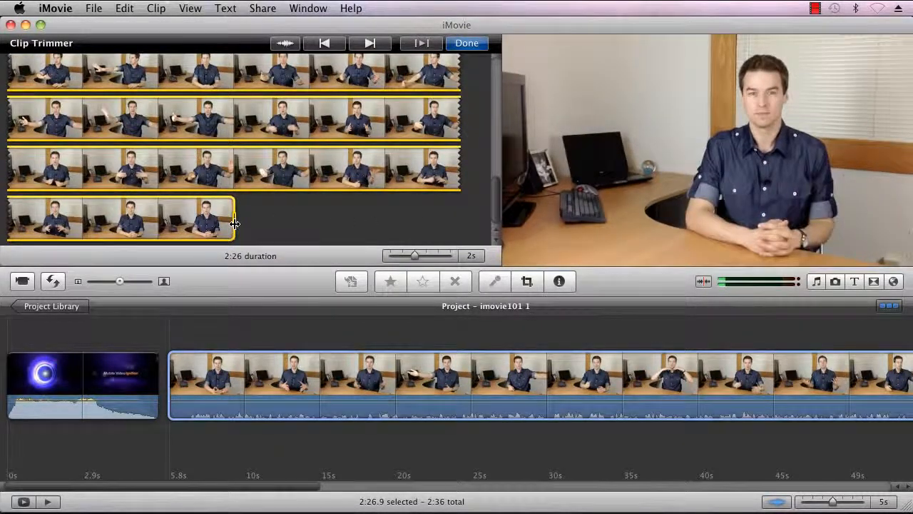
{"action": "left_click_drag", "start_coordinate": [202, 227], "coordinate": [152, 227]}
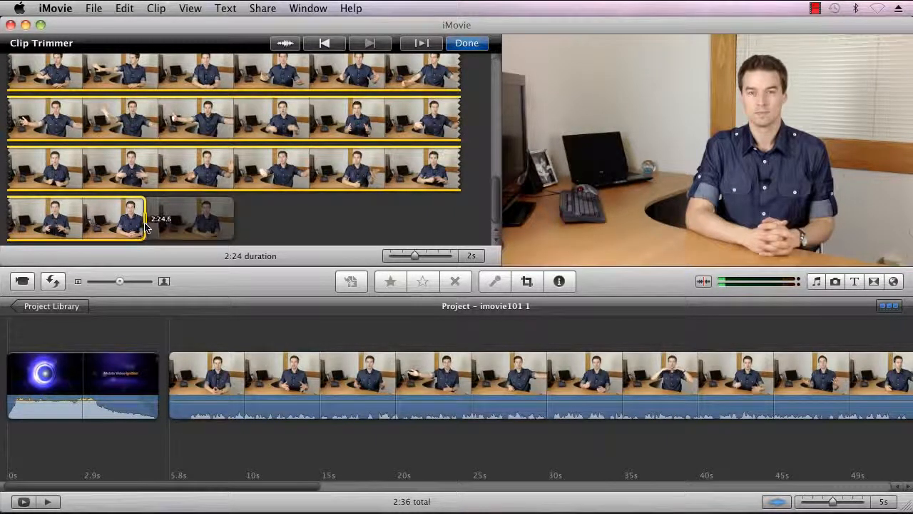
{"action": "left_click_drag", "start_coordinate": [144, 227], "coordinate": [144, 226]}
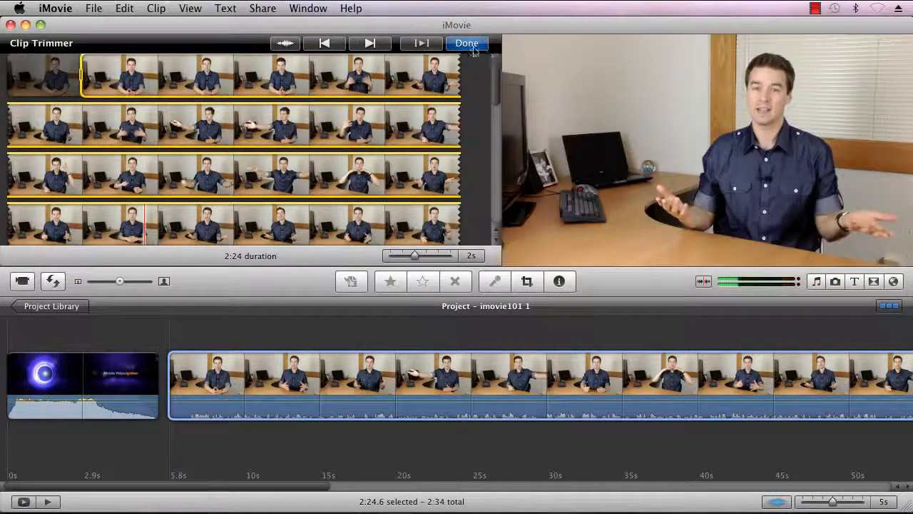
{"action": "key", "text": "Return"}
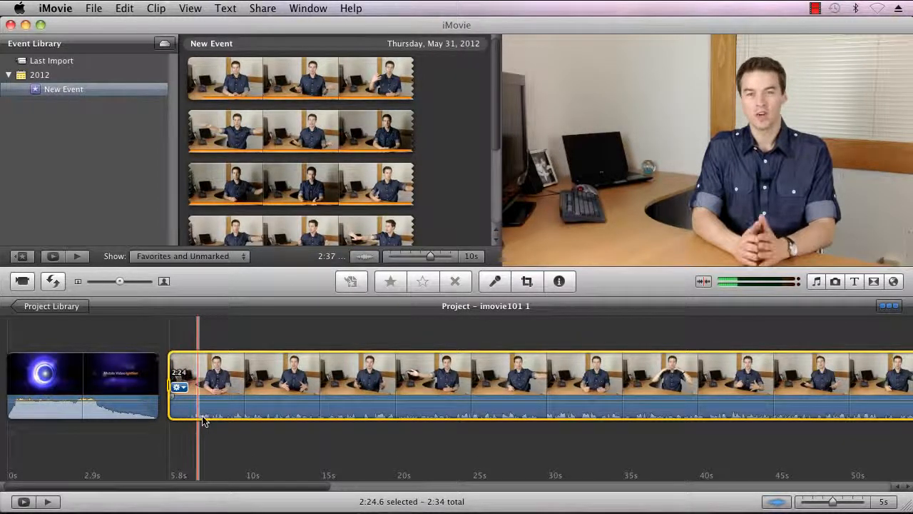
Normalize the desk clip's volume in its audio adjustments.
{"action": "left_click", "coordinate": [180, 387]}
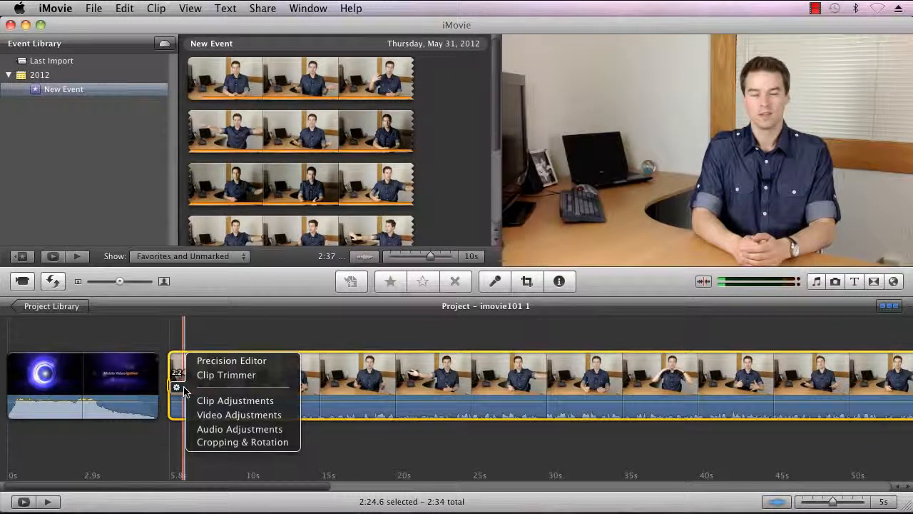
{"action": "left_click", "coordinate": [219, 430]}
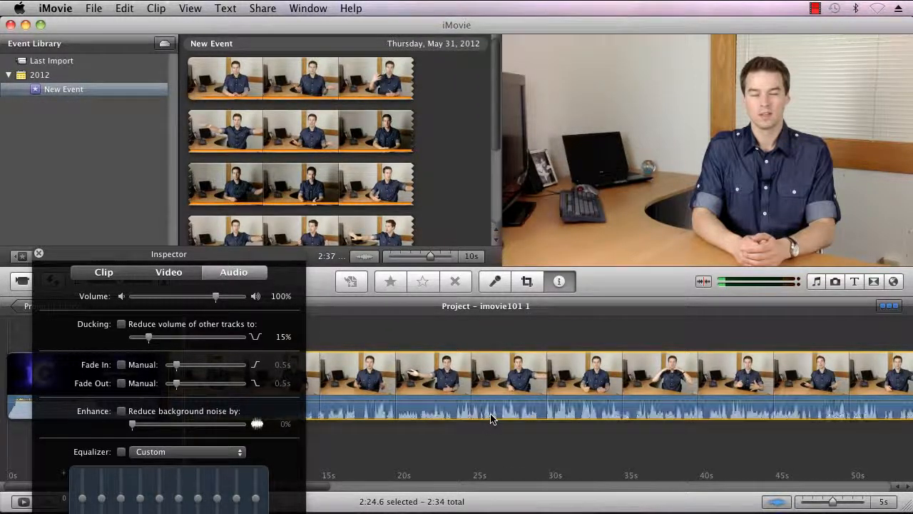
{"action": "key", "text": "Escape"}
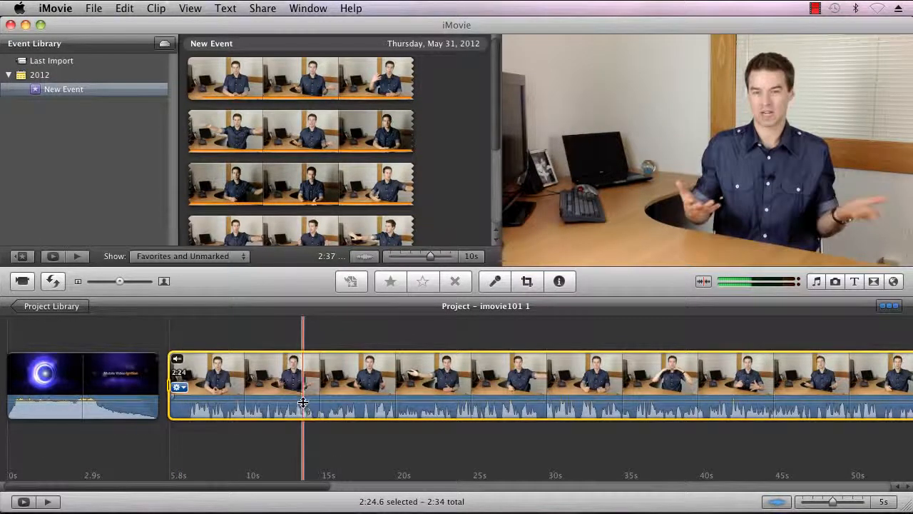
{"action": "left_click_drag", "start_coordinate": [303, 399], "coordinate": [304, 399]}
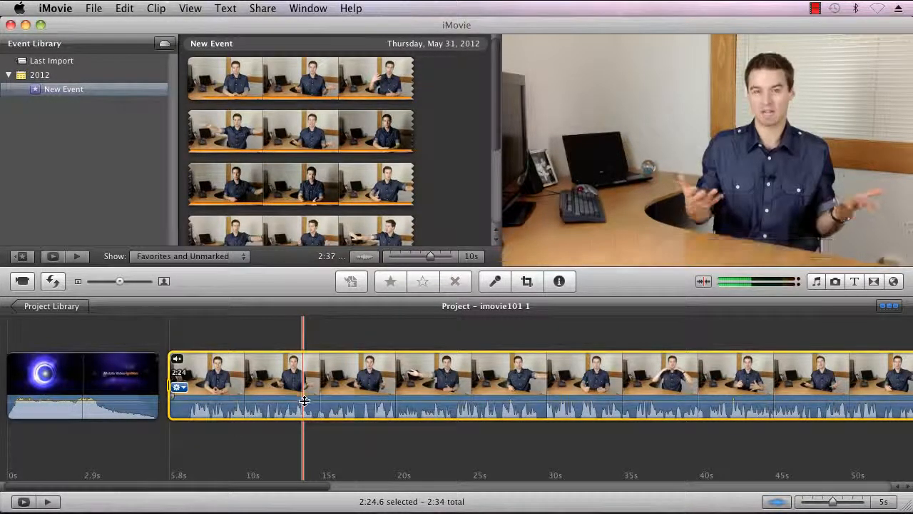
Add a Fade to Black transition between the intro clip and the desk clip.
{"action": "mouse_move", "coordinate": [299, 488]}
{"action": "left_mouse_down"}
{"action": "mouse_move", "coordinate": [849, 489]}
{"action": "mouse_move", "coordinate": [282, 488]}
{"action": "left_mouse_up"}
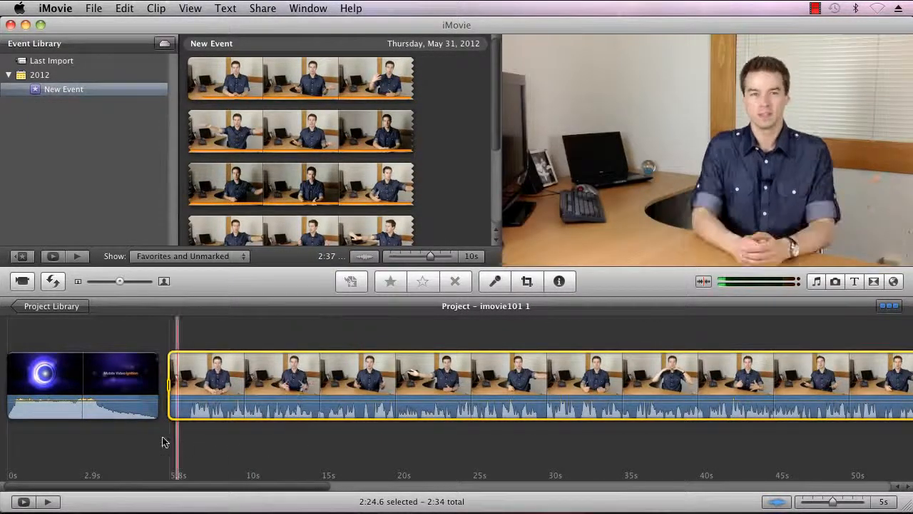
{"action": "left_click", "coordinate": [873, 282]}
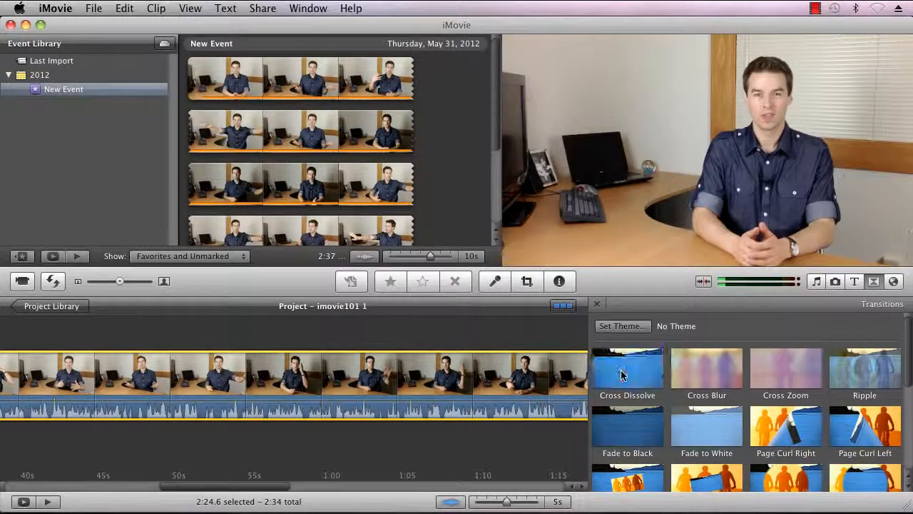
{"action": "left_click_drag", "start_coordinate": [620, 429], "coordinate": [610, 433]}
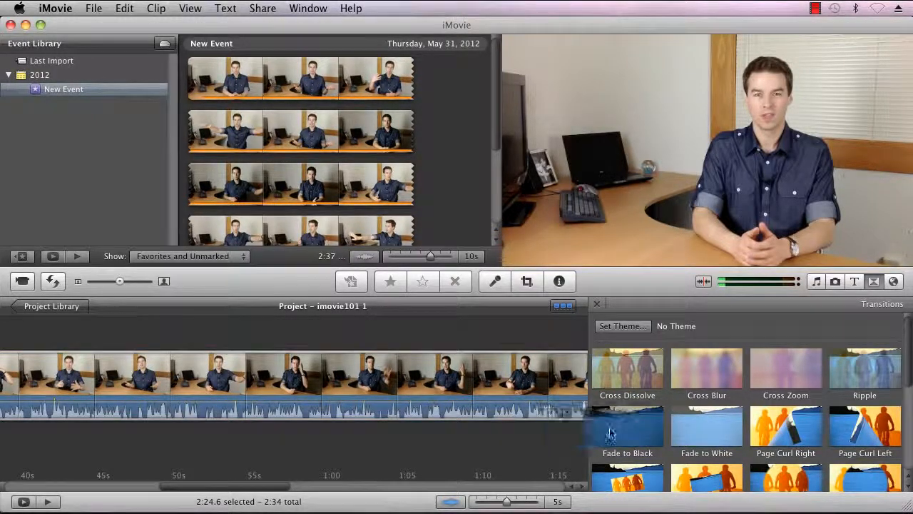
{"action": "left_click_drag", "start_coordinate": [278, 486], "coordinate": [1, 488]}
{"action": "left_click_drag", "start_coordinate": [631, 456], "coordinate": [167, 398]}
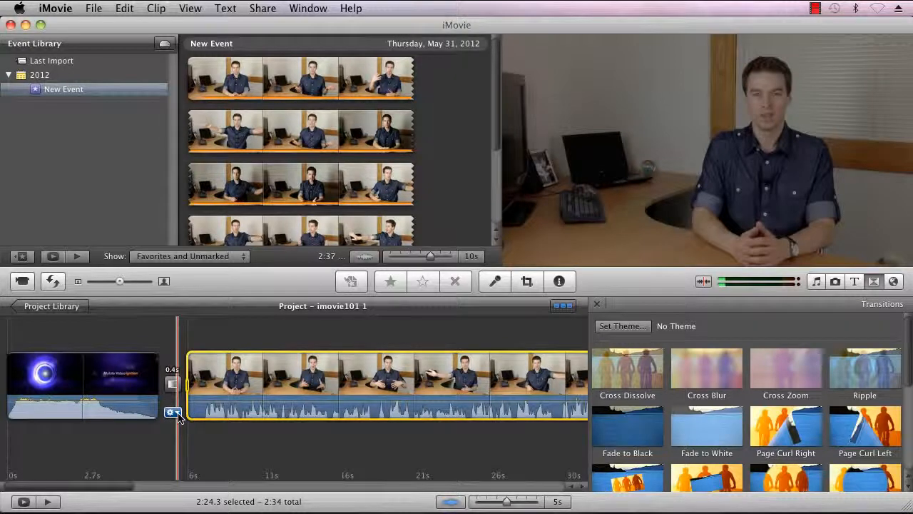
Set the Fade to Black transition's duration to 1 second for all transitions and play back the passage from the intro into the desk clip.
{"action": "left_click", "coordinate": [174, 413]}
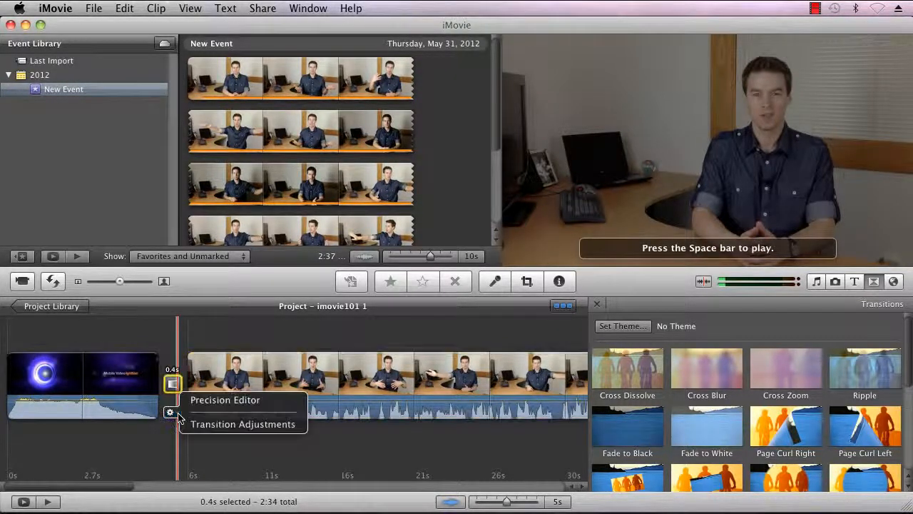
{"action": "left_click", "coordinate": [214, 424]}
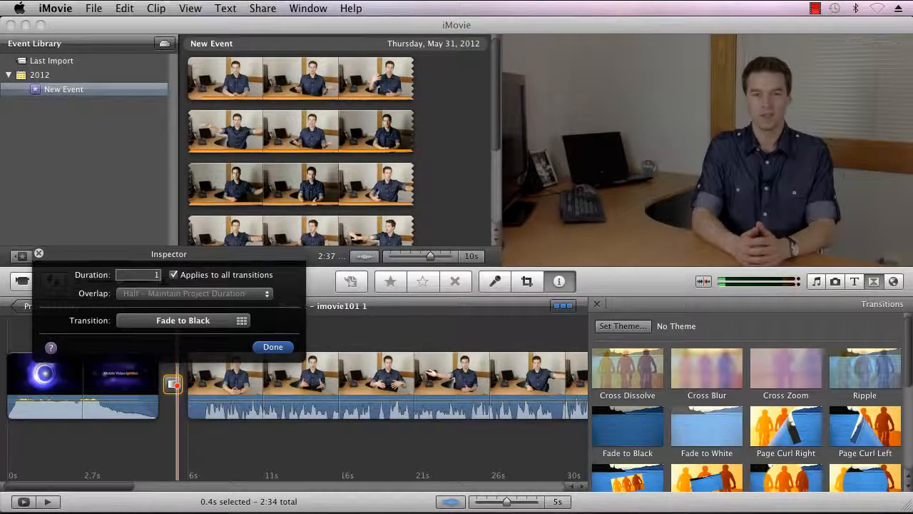
{"action": "left_click", "coordinate": [271, 354]}
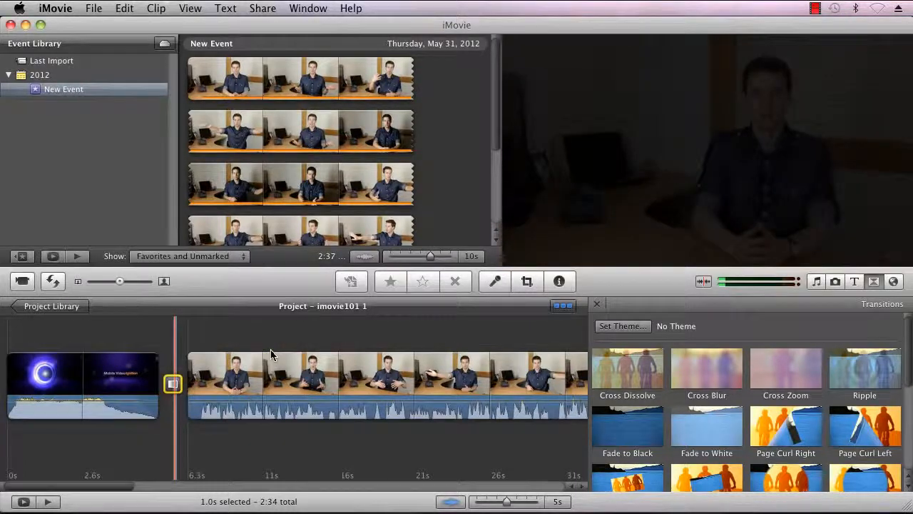
{"action": "left_click", "coordinate": [107, 378]}
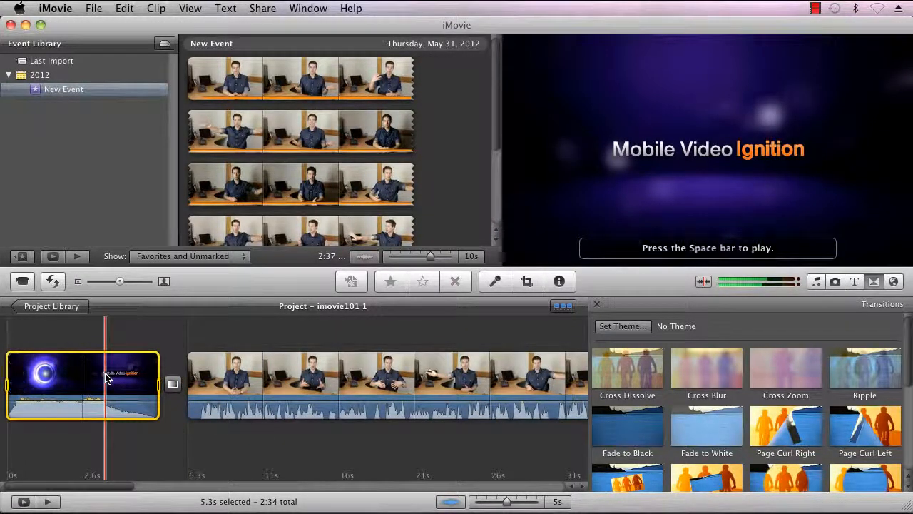
{"action": "key", "text": "space"}
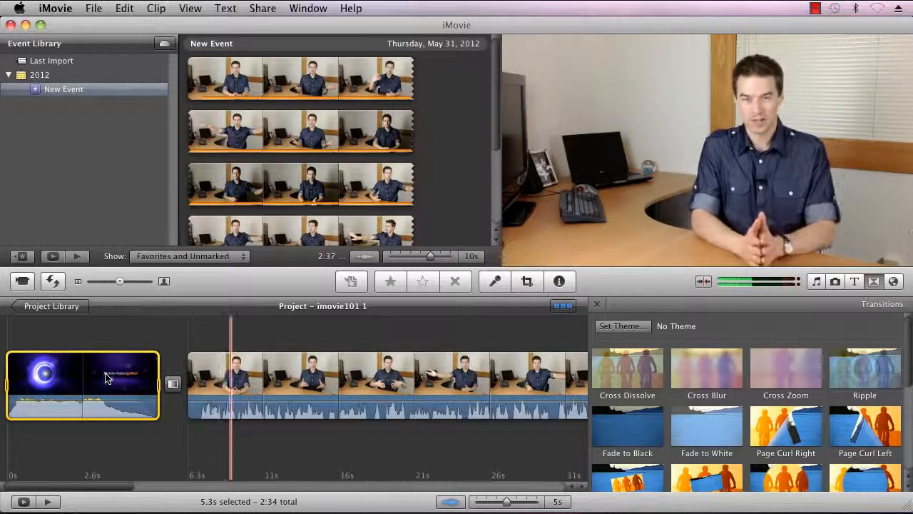
{"action": "key", "text": "space"}
Lengthen the Fade to Black transition to about 1.4 seconds for all transitions and play back the passage from the intro into the desk clip.
{"action": "left_click", "coordinate": [174, 412]}
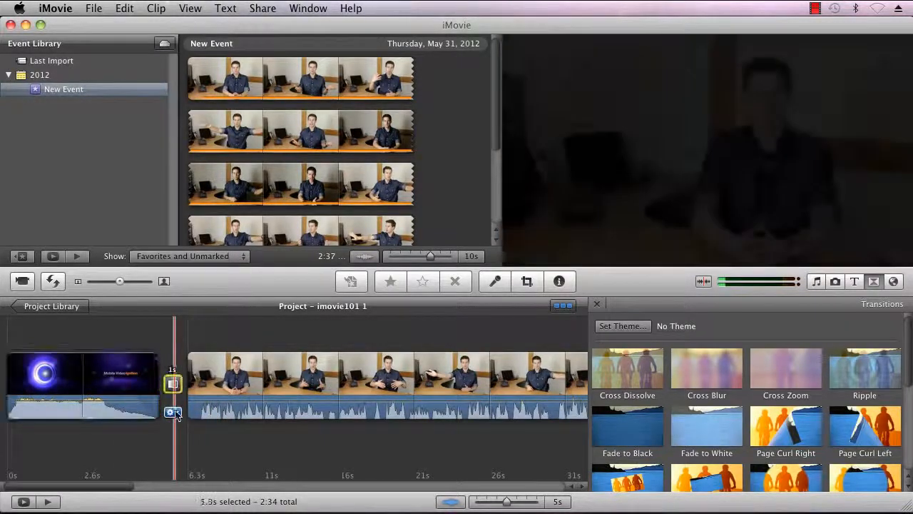
{"action": "left_click", "coordinate": [173, 412]}
{"action": "left_click", "coordinate": [206, 425]}
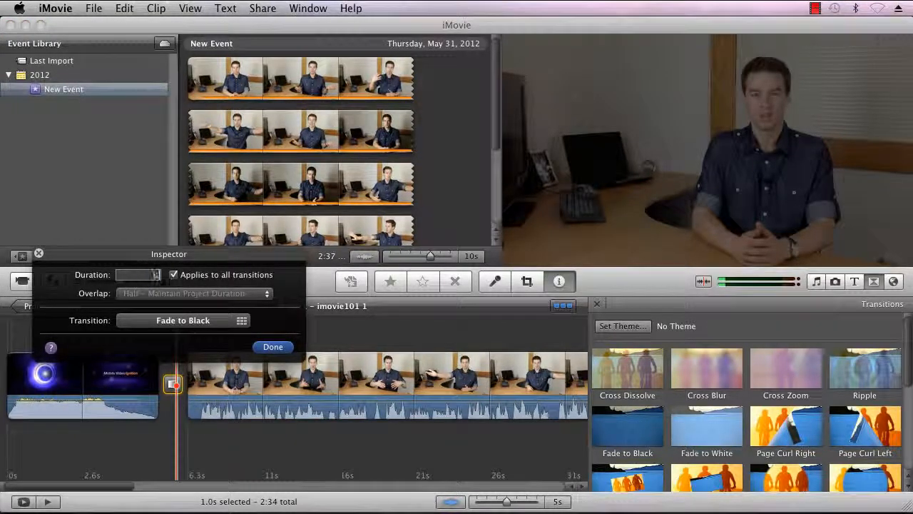
{"action": "left_click", "coordinate": [273, 348]}
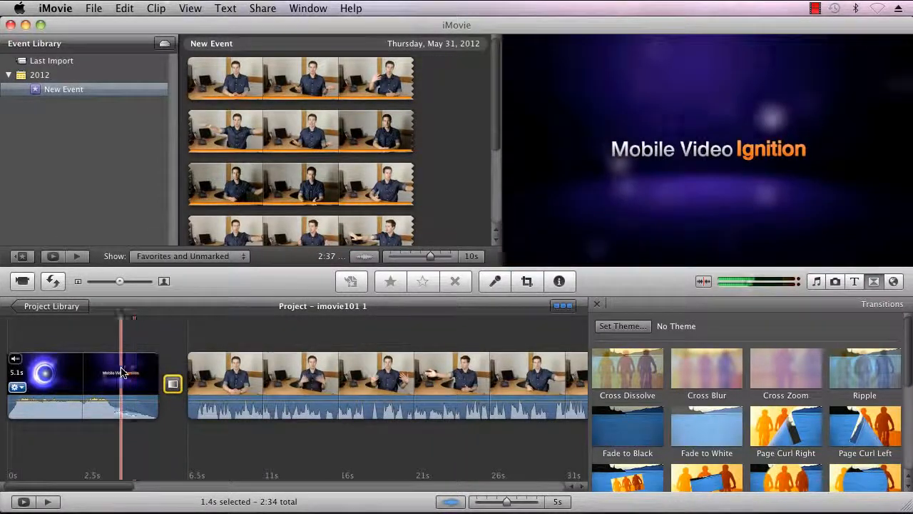
{"action": "left_click", "coordinate": [121, 371]}
{"action": "key", "text": "space"}
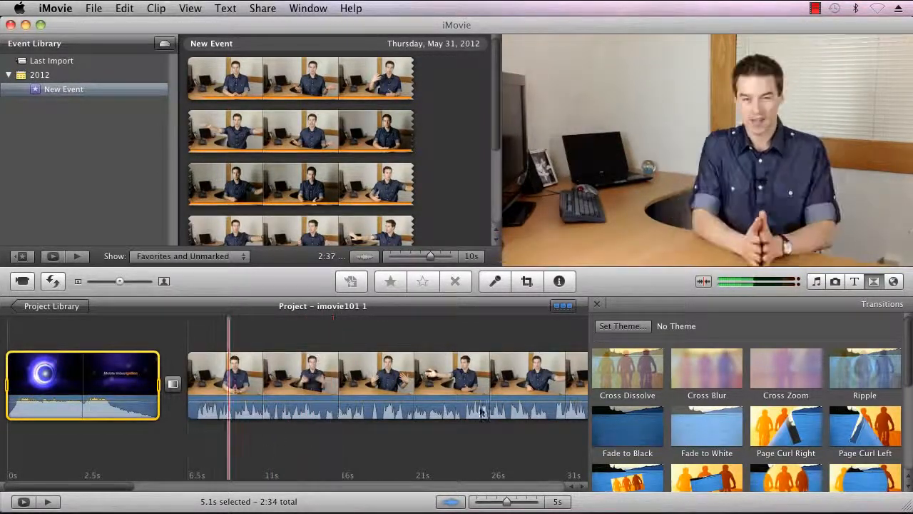
Add a Fade to Black transition between the desk clip and the call-to-action image and play back that passage.
{"action": "left_click_drag", "start_coordinate": [81, 487], "coordinate": [537, 487]}
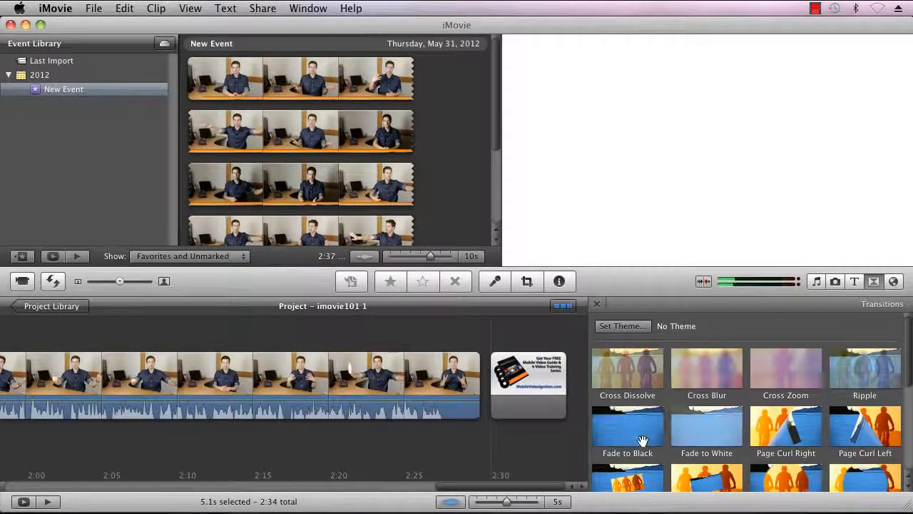
{"action": "left_click_drag", "start_coordinate": [641, 437], "coordinate": [486, 392]}
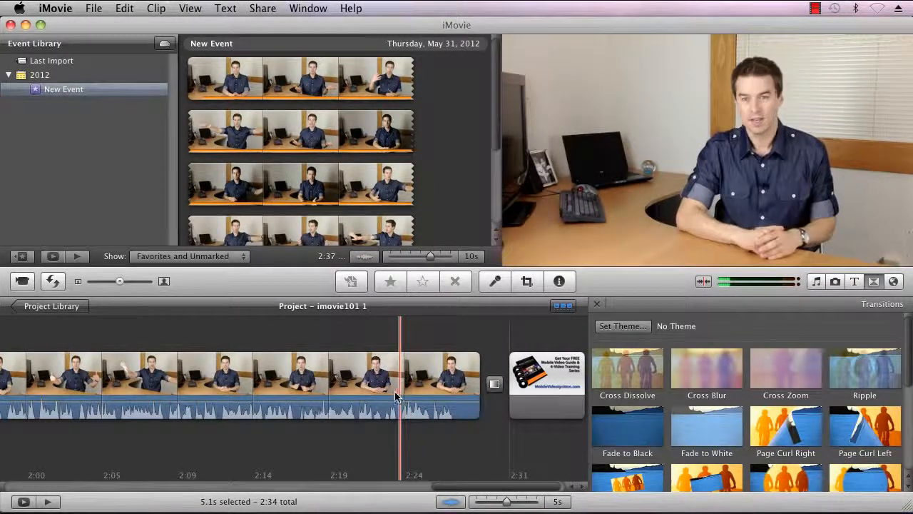
{"action": "left_click", "coordinate": [393, 396]}
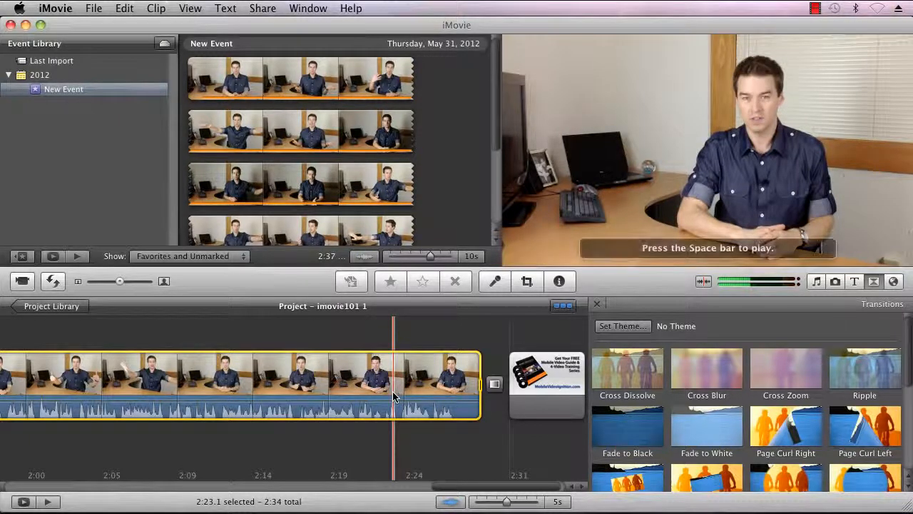
{"action": "key", "text": "space"}
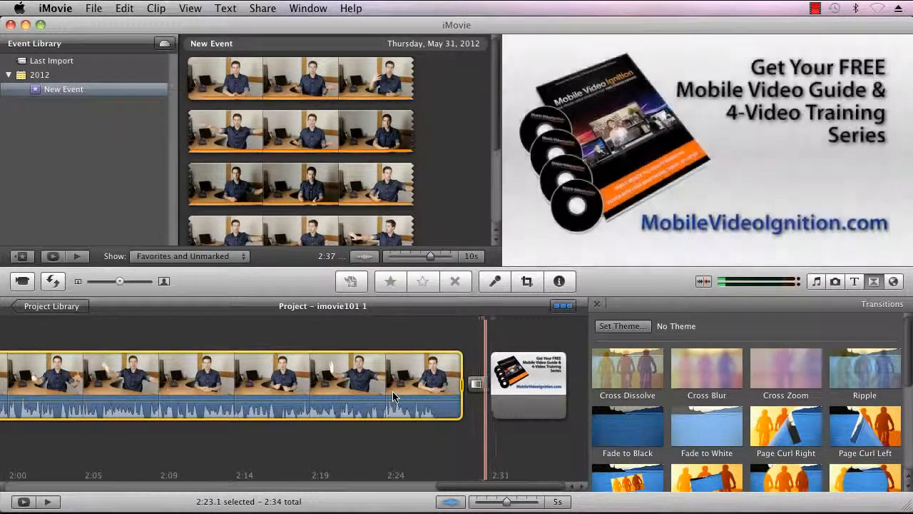
{"action": "key", "text": "space"}
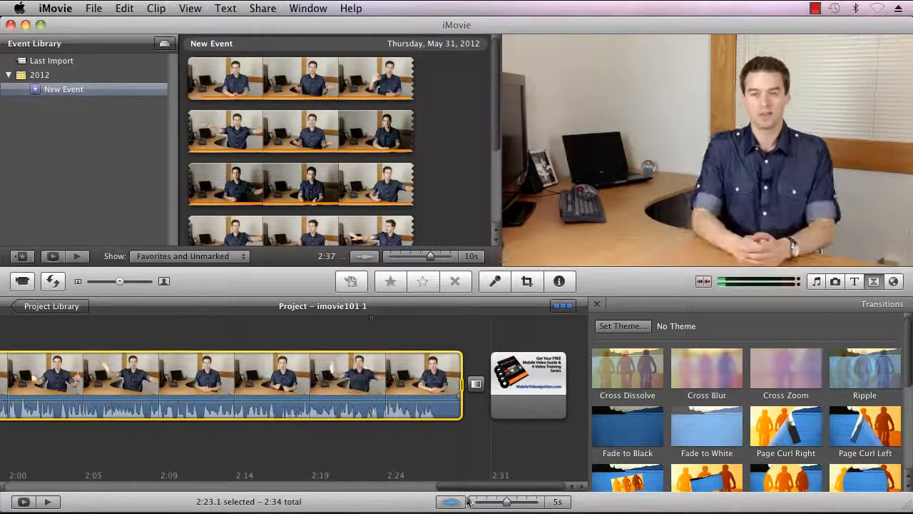
Trim a little more off the end and start of the desk clip in the Clip Trimmer, to a duration of about 2:22.5.
{"action": "left_click_drag", "start_coordinate": [468, 491], "coordinate": [45, 488]}
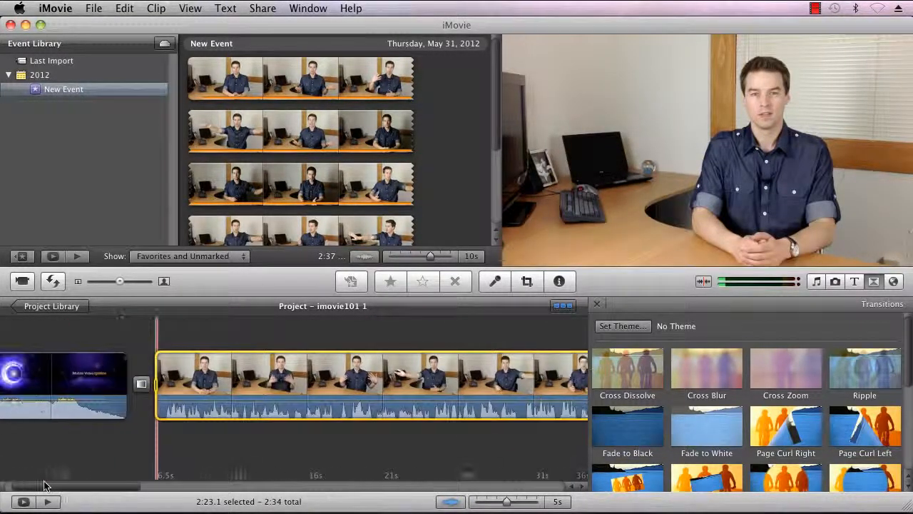
{"action": "left_click", "coordinate": [168, 388]}
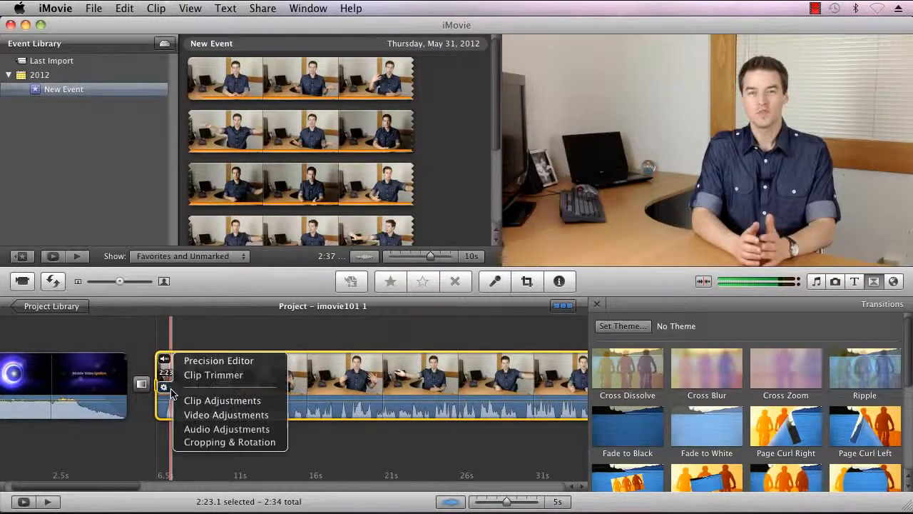
{"action": "left_click", "coordinate": [199, 376]}
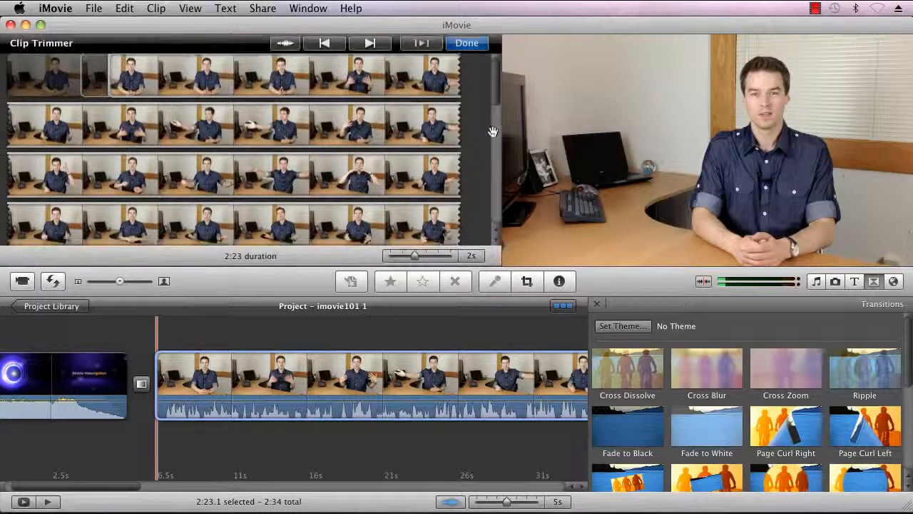
{"action": "left_click_drag", "start_coordinate": [498, 134], "coordinate": [492, 217]}
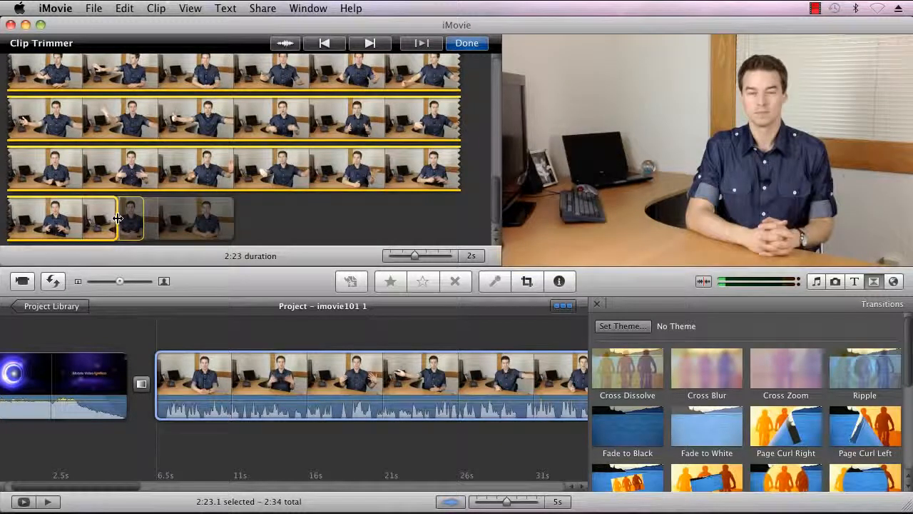
{"action": "left_click_drag", "start_coordinate": [113, 223], "coordinate": [98, 222]}
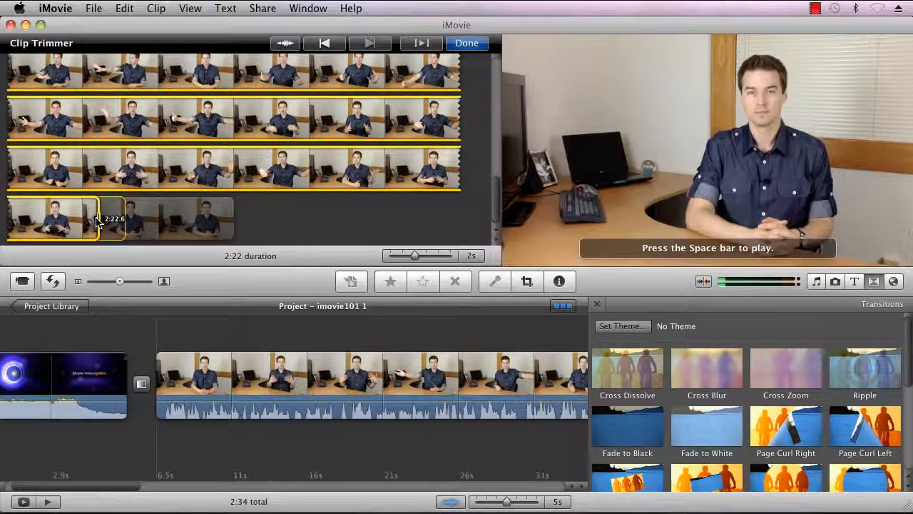
{"action": "left_click_drag", "start_coordinate": [96, 218], "coordinate": [97, 218]}
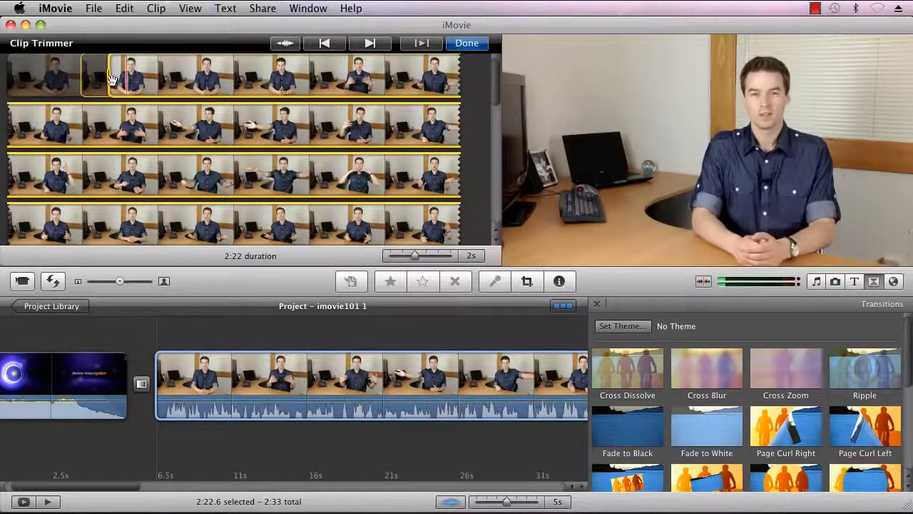
{"action": "left_click_drag", "start_coordinate": [110, 77], "coordinate": [114, 78]}
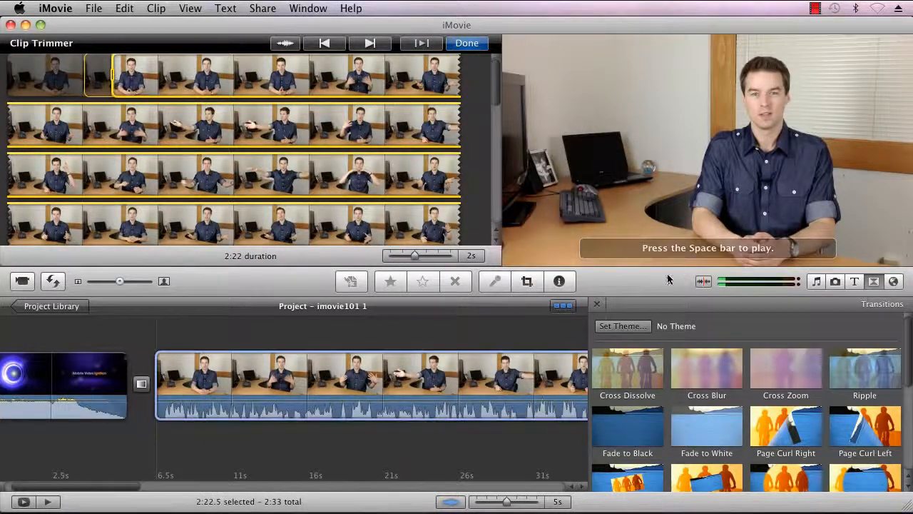
Finish trimming the desk clip, with the Transitions browser closed, and play back the passage into the call-to-action image.
{"action": "left_click", "coordinate": [599, 304]}
{"action": "scroll", "coordinate": [849, 485], "scroll_direction": "right", "scroll_amount": 15}
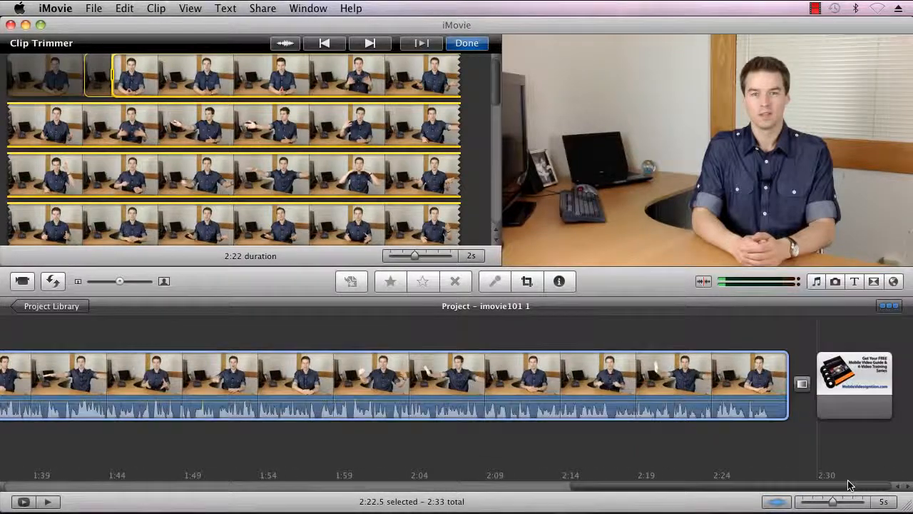
{"action": "key", "text": "space"}
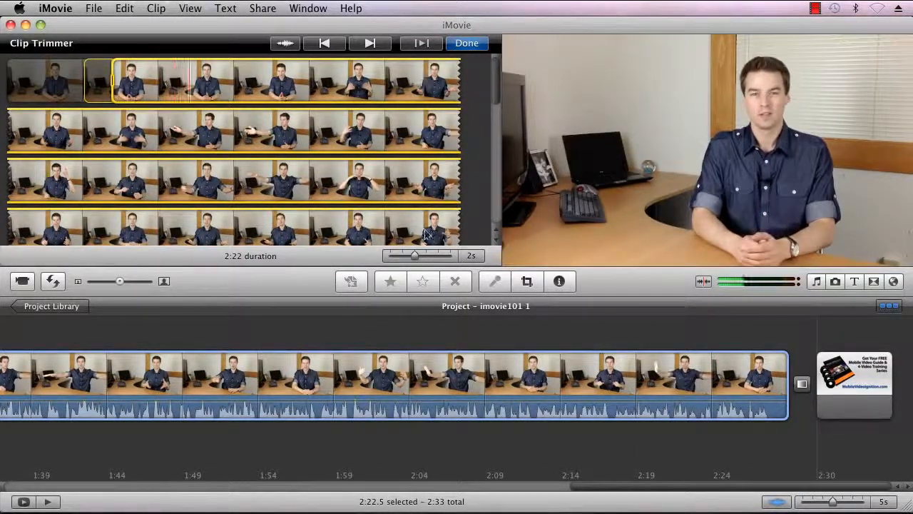
{"action": "left_click", "coordinate": [467, 44]}
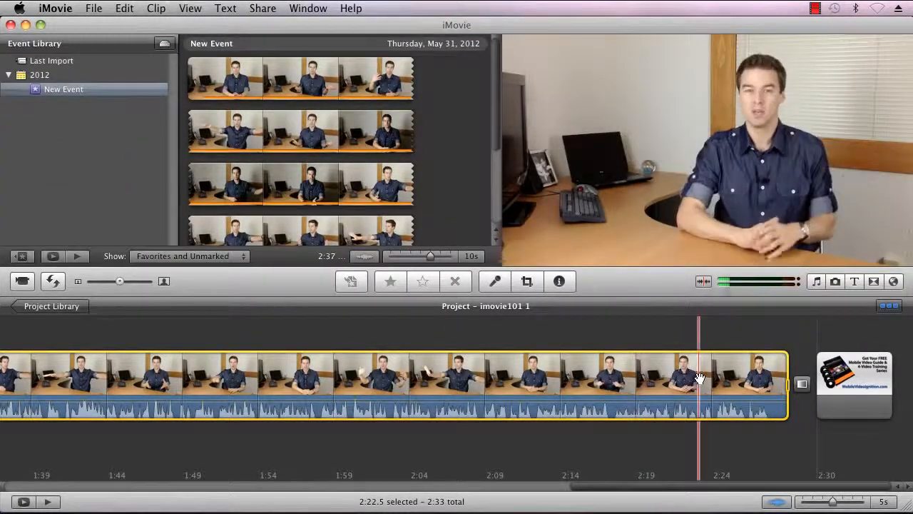
{"action": "key", "text": "space"}
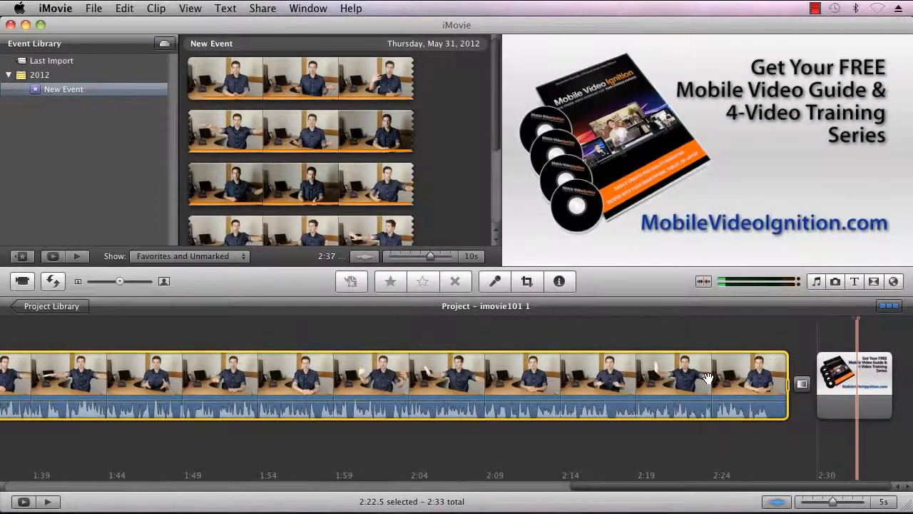
Set the call-to-action image's duration to 4 seconds in its clip adjustments, without applying it to all stills.
{"action": "left_click", "coordinate": [829, 388]}
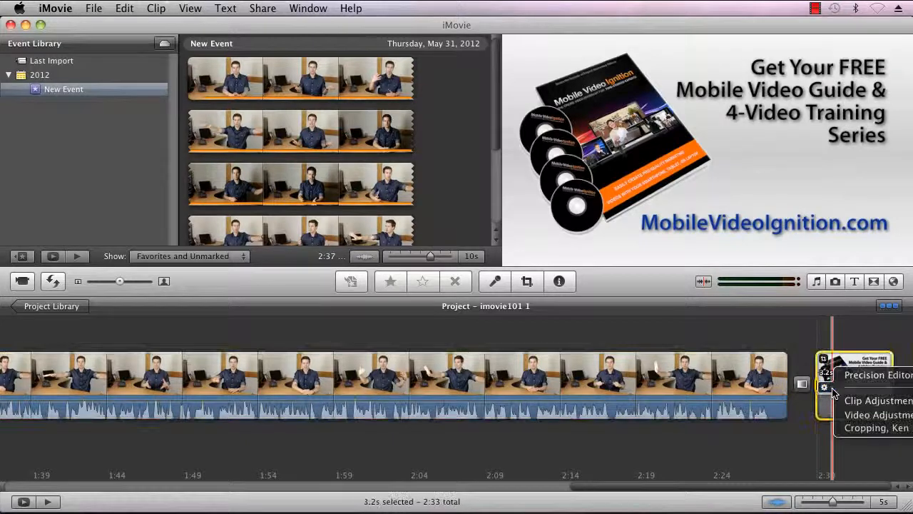
{"action": "left_click", "coordinate": [858, 416]}
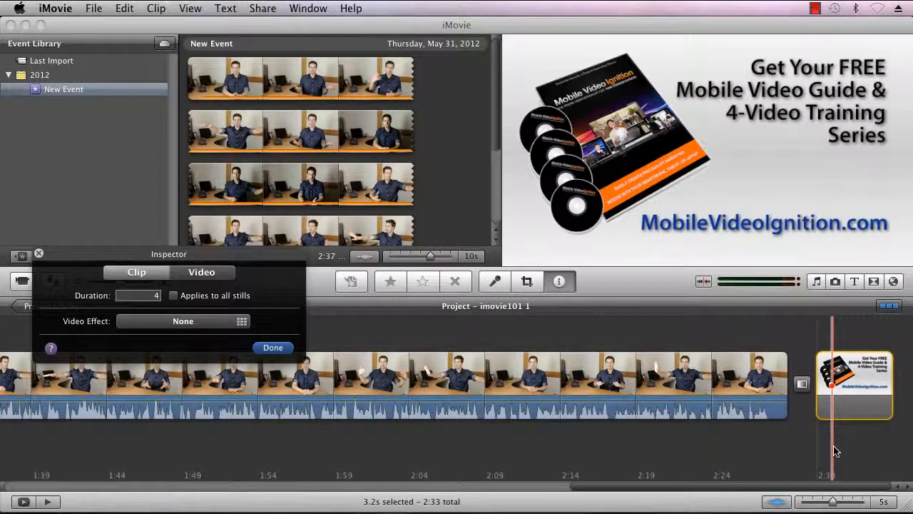
{"action": "left_click", "coordinate": [273, 348]}
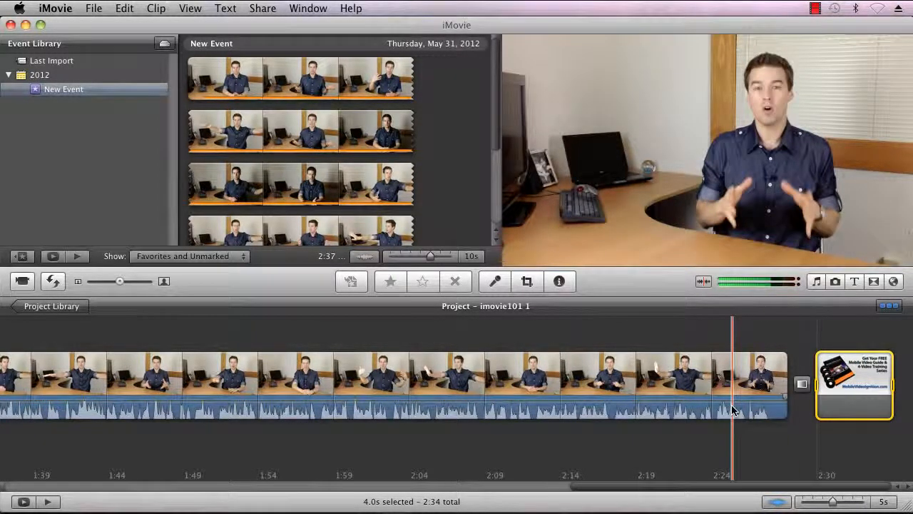
Add a closing transition after the call-to-action image at the very end of the project.
{"action": "left_click", "coordinate": [750, 432]}
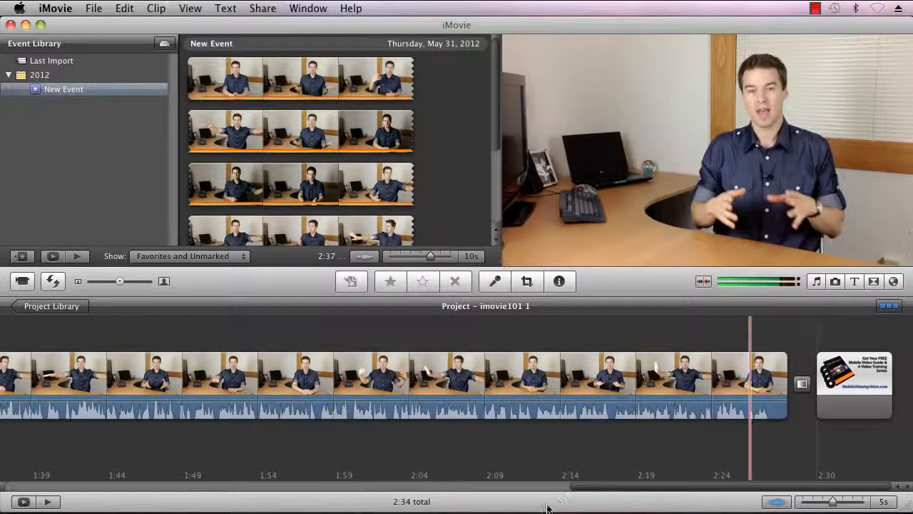
{"action": "left_click", "coordinate": [874, 283]}
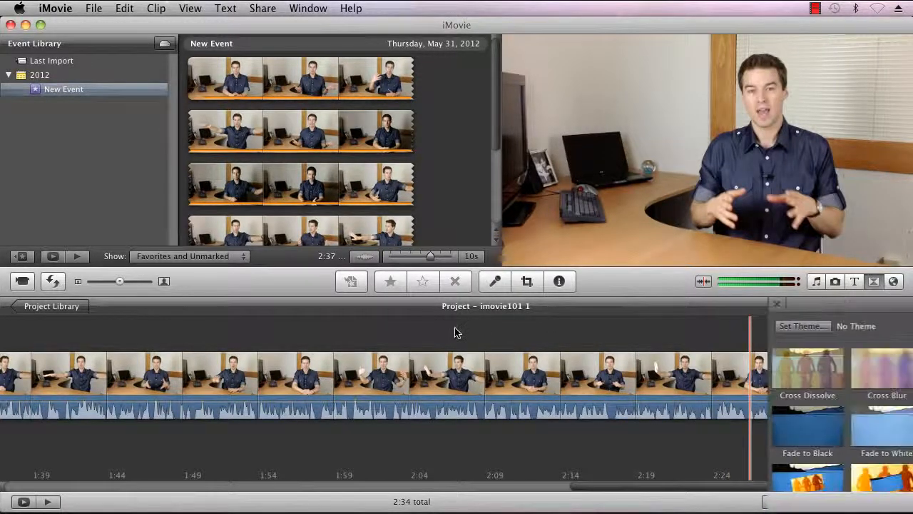
{"action": "left_click_drag", "start_coordinate": [430, 489], "coordinate": [540, 488]}
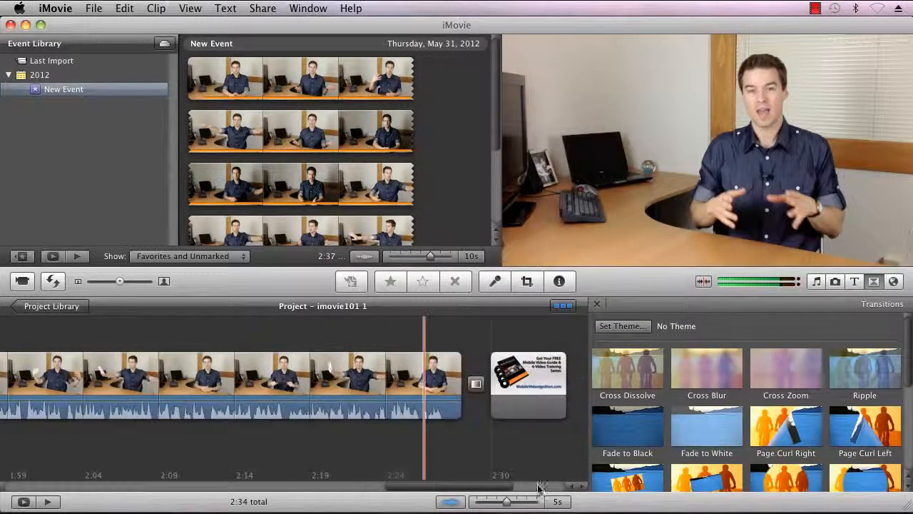
{"action": "left_click_drag", "start_coordinate": [765, 478], "coordinate": [574, 397]}
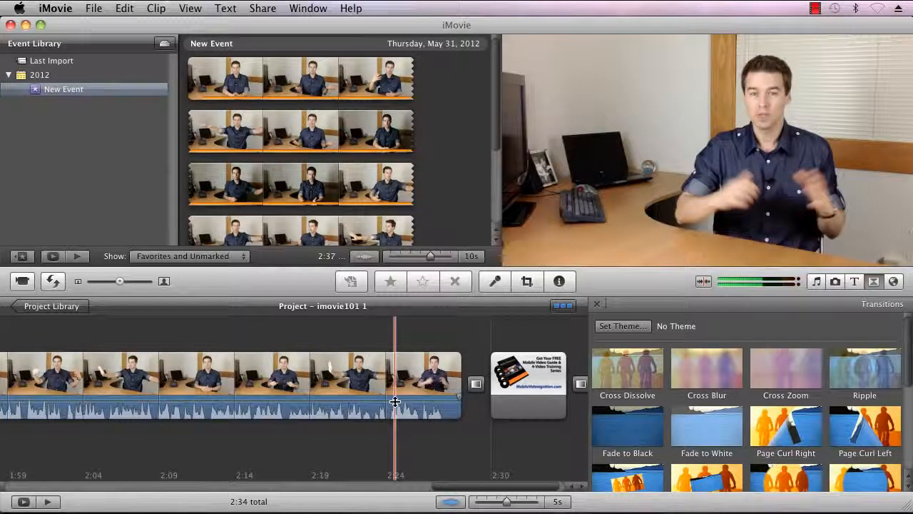
Play back the project's ending through the closing transition, then the passage from the intro into the desk clip.
{"action": "key", "text": "space"}
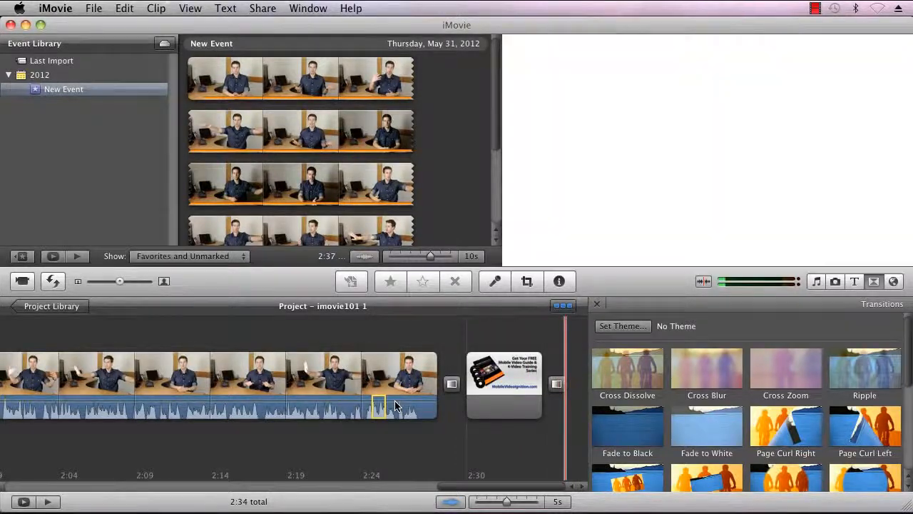
{"action": "key", "text": "space"}
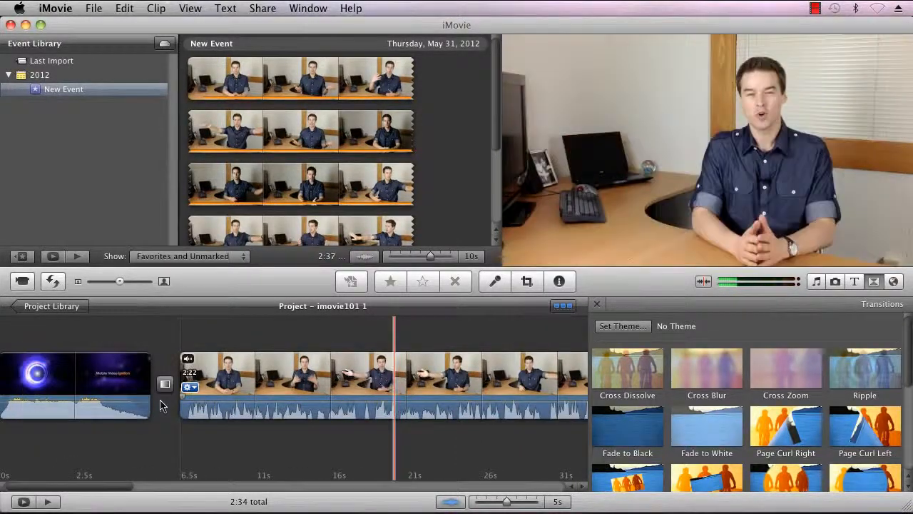
{"action": "left_click", "coordinate": [100, 386]}
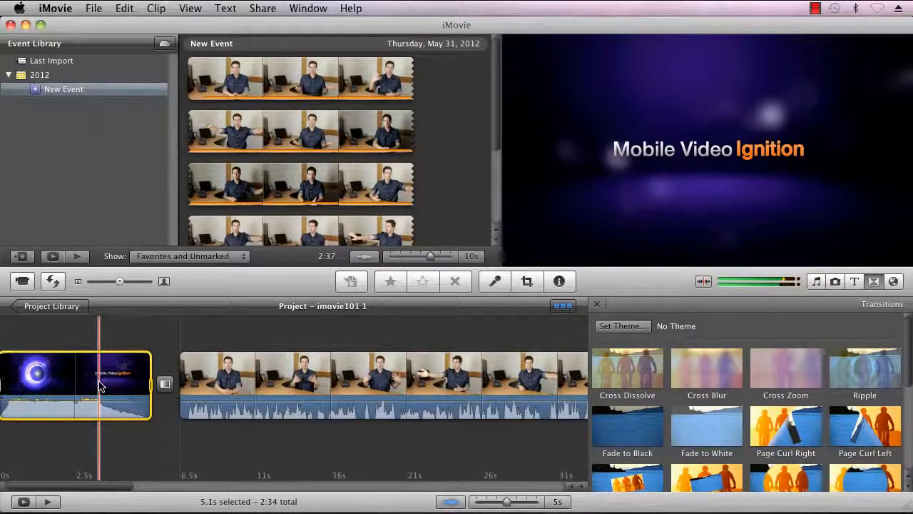
{"action": "key", "text": "space"}
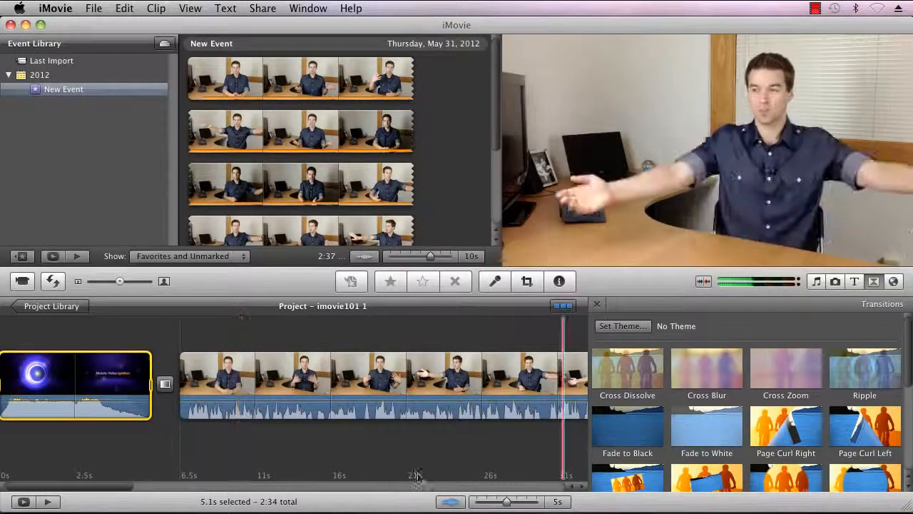
Add danosongs.com-magicghost.mp3 from the Finder's untitled folder as background music from the desk clip's start, with the Transitions browser closed, and play it back.
{"action": "left_click", "coordinate": [598, 307]}
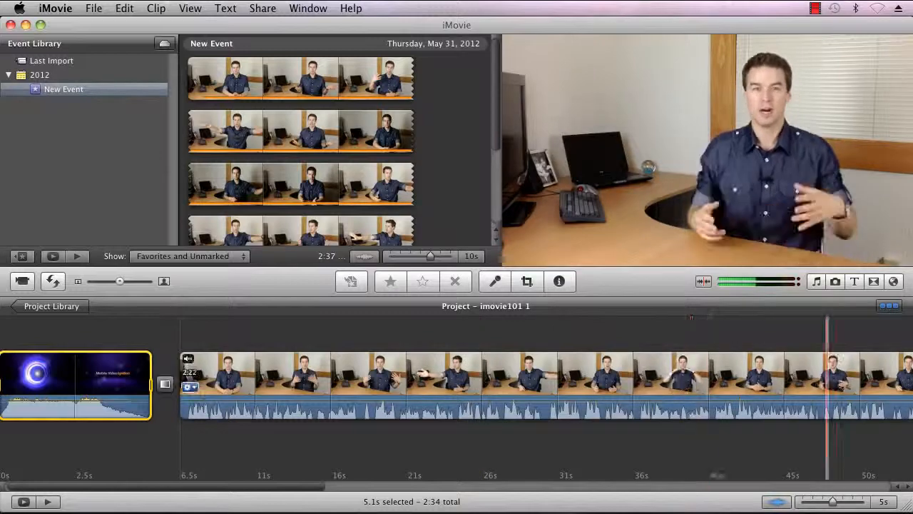
{"action": "left_click", "coordinate": [749, 512]}
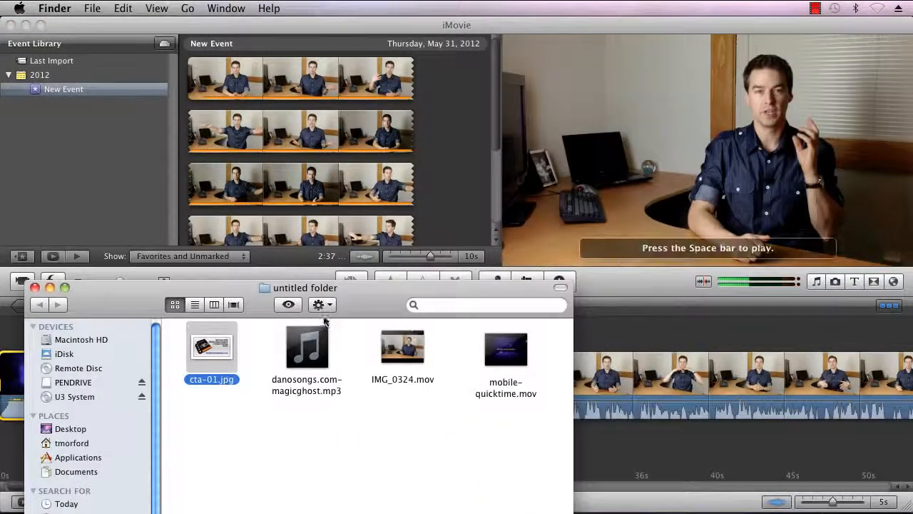
{"action": "left_click_drag", "start_coordinate": [351, 307], "coordinate": [810, 102]}
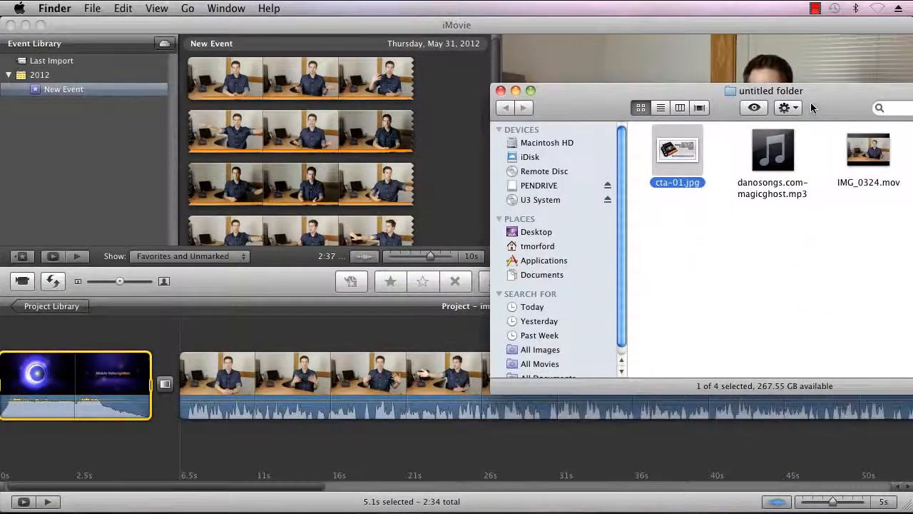
{"action": "mouse_move", "coordinate": [769, 157]}
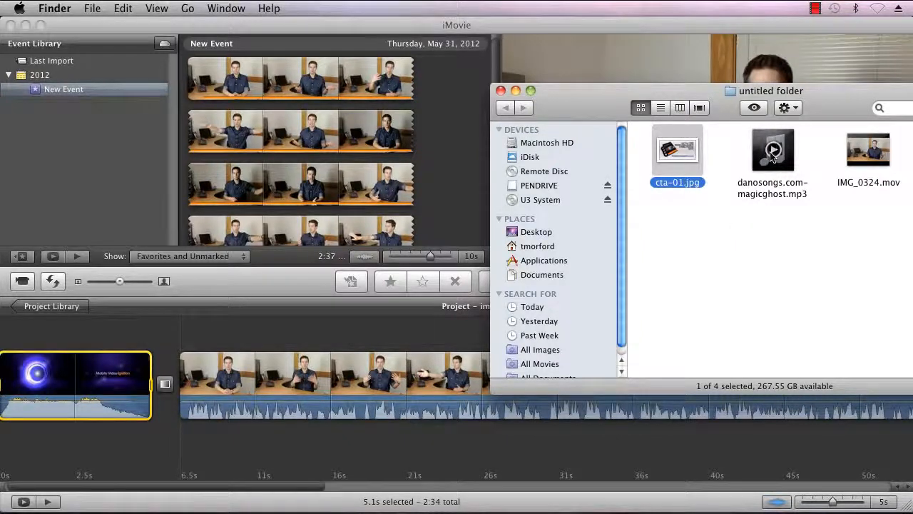
{"action": "left_click_drag", "start_coordinate": [769, 157], "coordinate": [181, 408]}
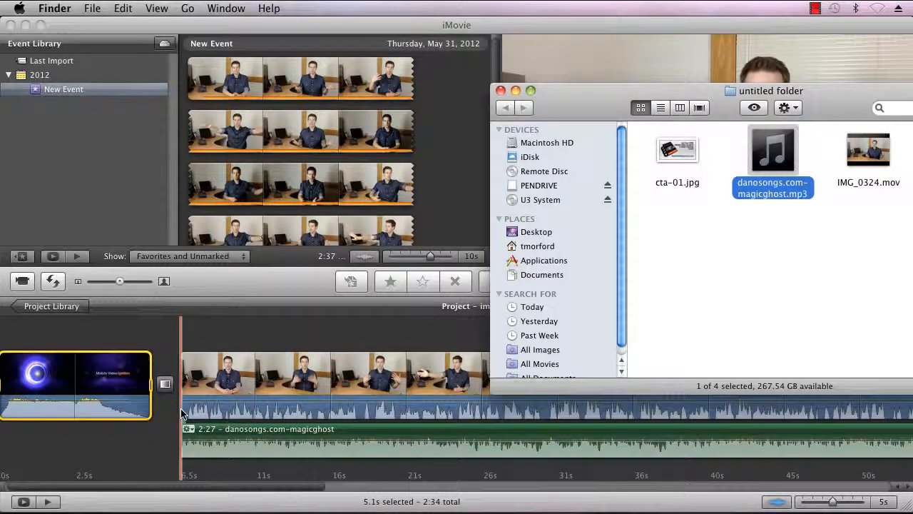
{"action": "left_click", "coordinate": [516, 90]}
{"action": "left_click_drag", "start_coordinate": [265, 490], "coordinate": [179, 486]}
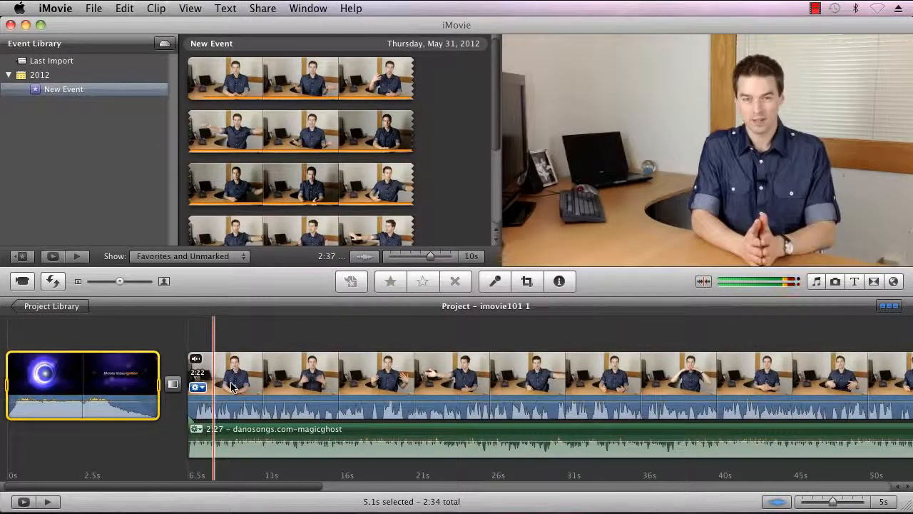
{"action": "left_click", "coordinate": [231, 387]}
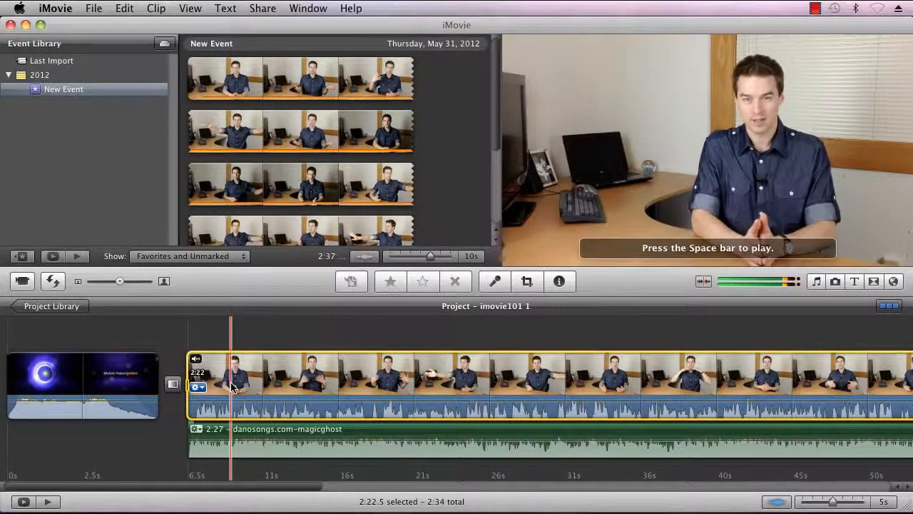
{"action": "key", "text": "space"}
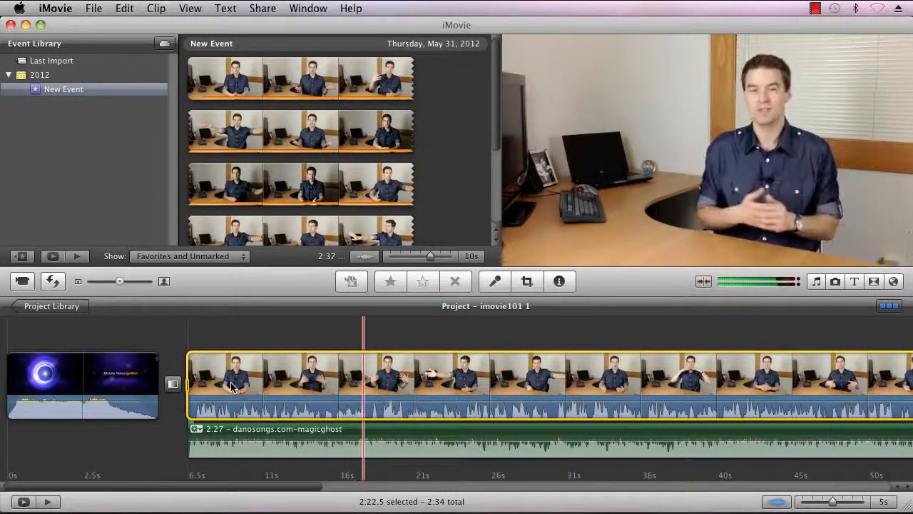
{"action": "key", "text": "space"}
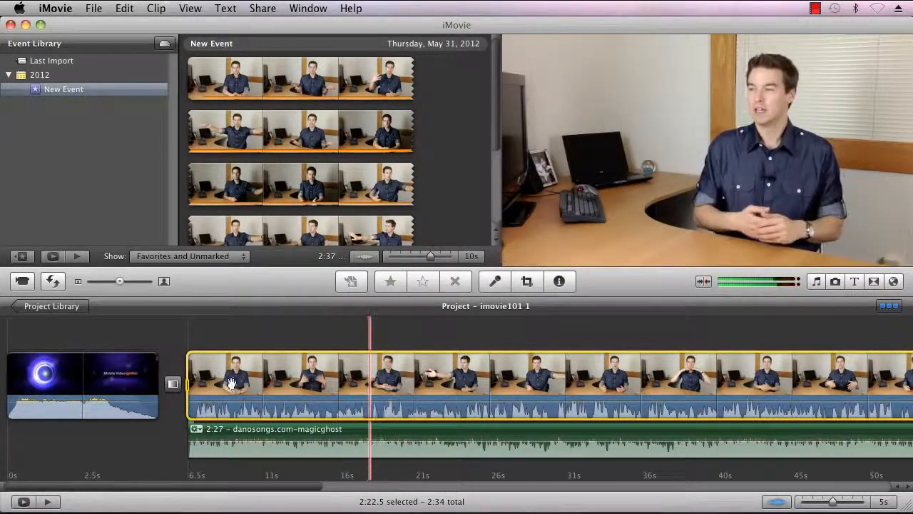
Lower the background music's volume to 17% in its audio adjustments and play back the desk clip's opening.
{"action": "left_click", "coordinate": [195, 429]}
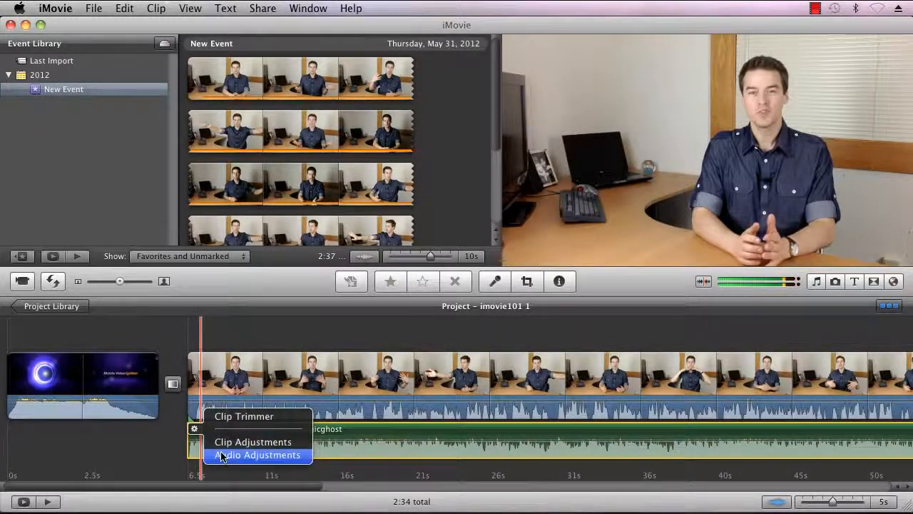
{"action": "left_click", "coordinate": [218, 454]}
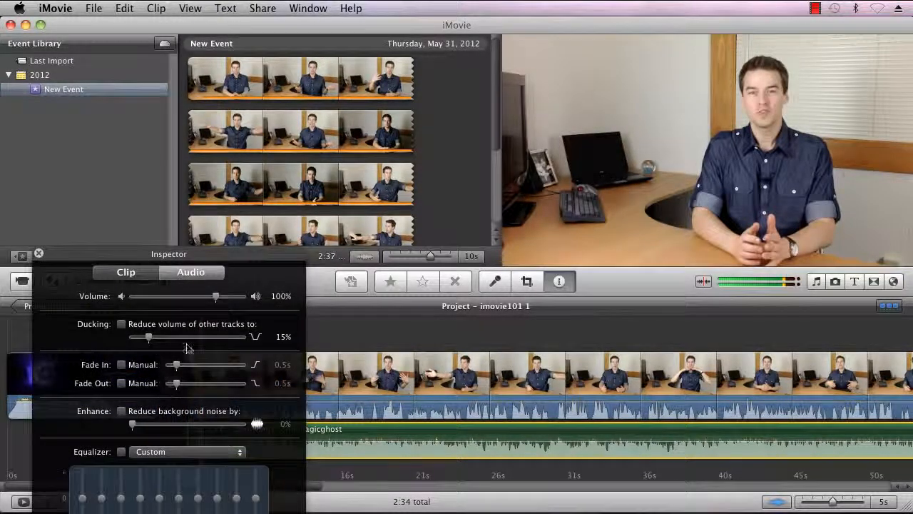
{"action": "left_click_drag", "start_coordinate": [216, 297], "coordinate": [174, 297]}
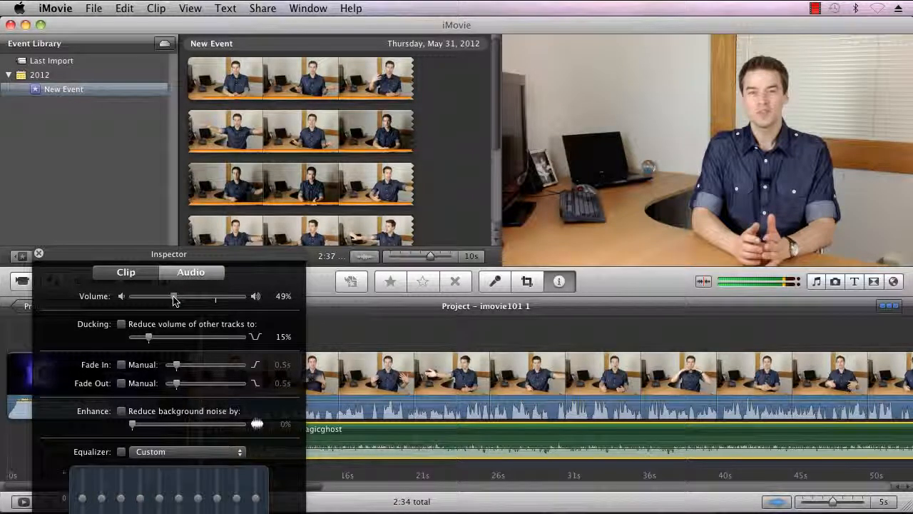
{"action": "left_click_drag", "start_coordinate": [174, 297], "coordinate": [147, 305]}
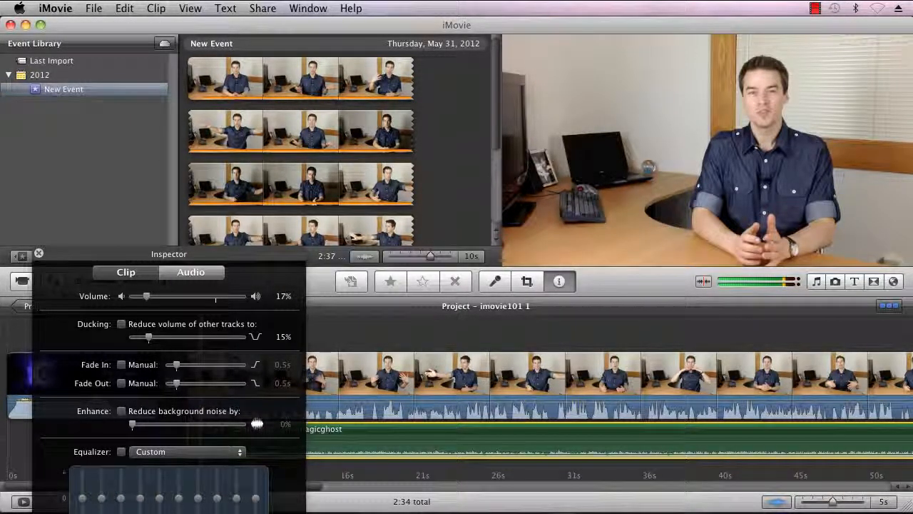
{"action": "key", "text": "i"}
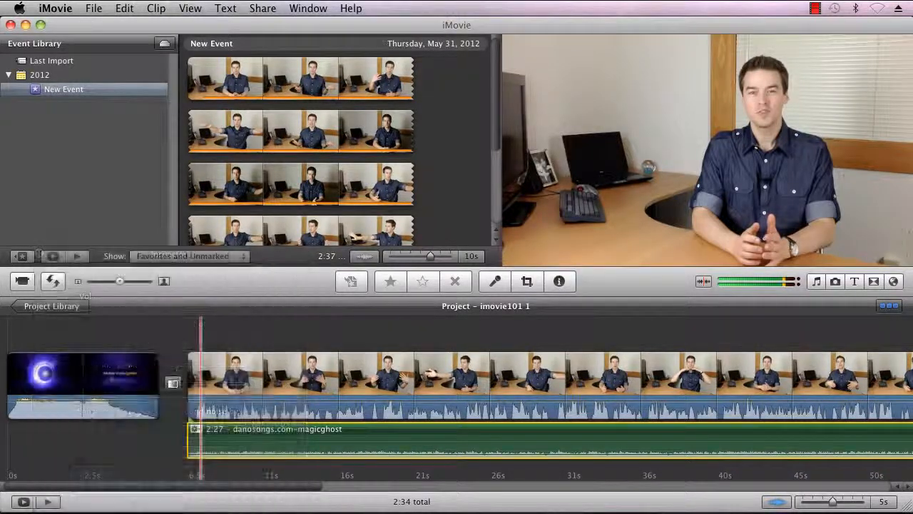
{"action": "left_click", "coordinate": [242, 445]}
{"action": "key", "text": "space"}
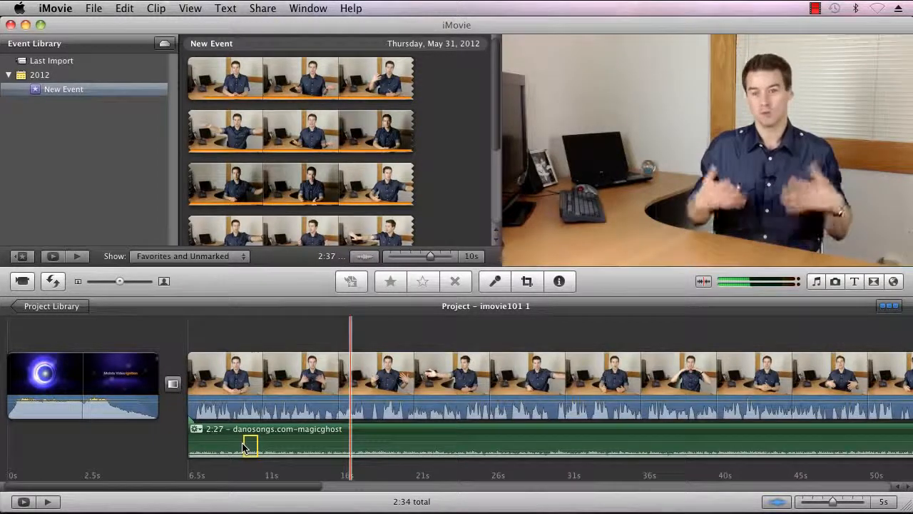
Reduce the background music's volume further to 15% in its audio adjustments and play back the mix.
{"action": "left_click", "coordinate": [231, 438]}
{"action": "left_click", "coordinate": [202, 433]}
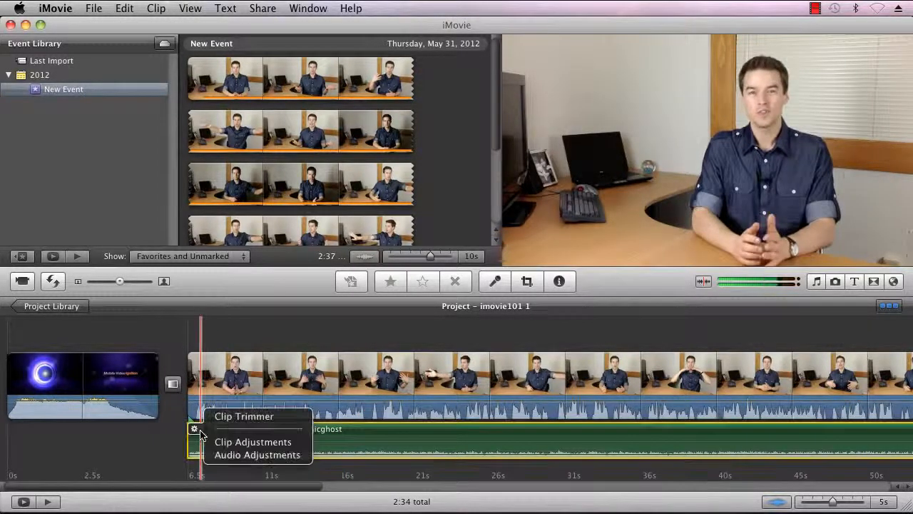
{"action": "left_click", "coordinate": [219, 454]}
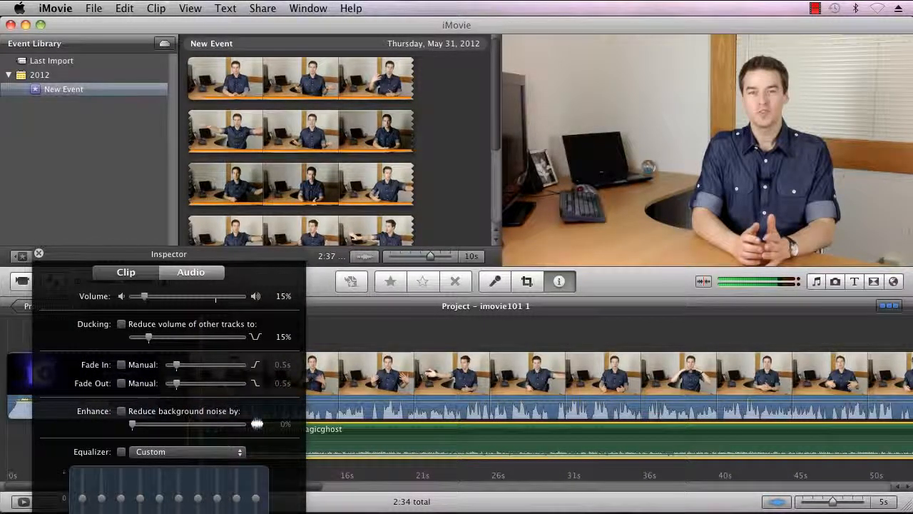
{"action": "key", "text": "Return"}
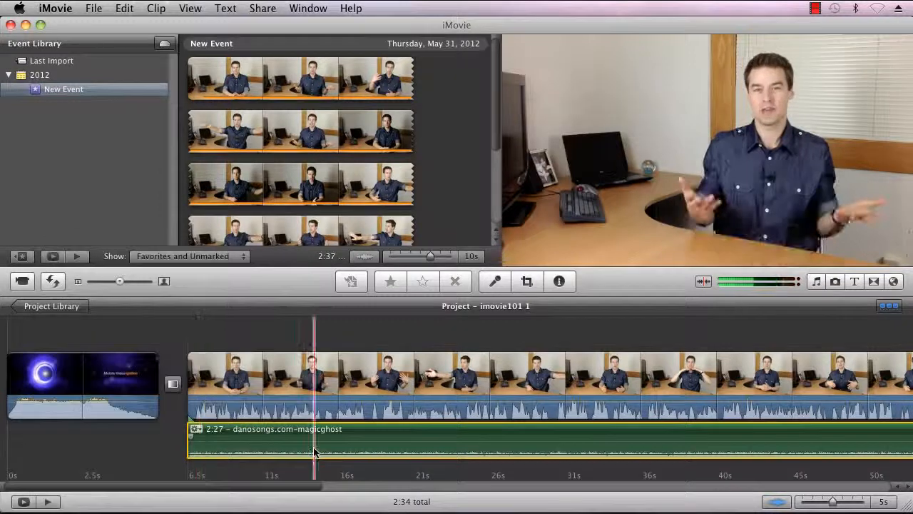
{"action": "left_click", "coordinate": [315, 451]}
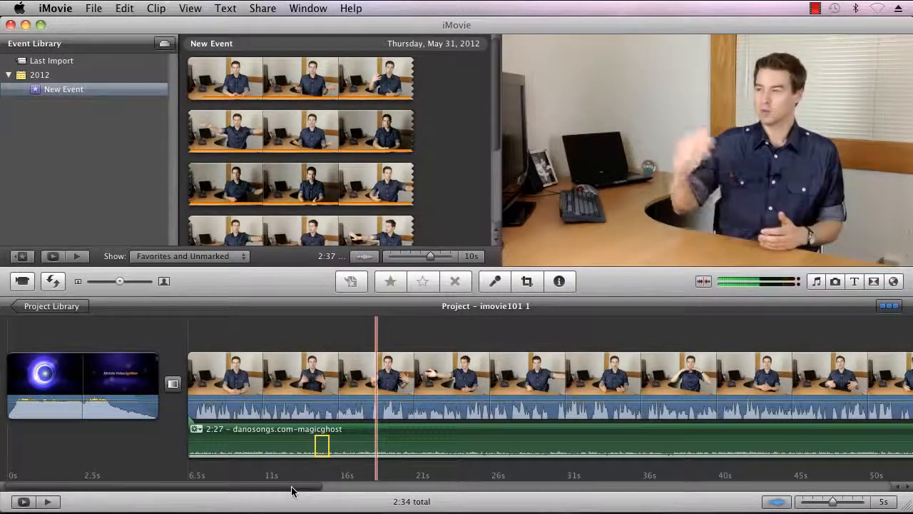
Give the background music a manual 1.0-second fade-out and check the project's ending around the desk clip and call-to-action image.
{"action": "left_click", "coordinate": [197, 430]}
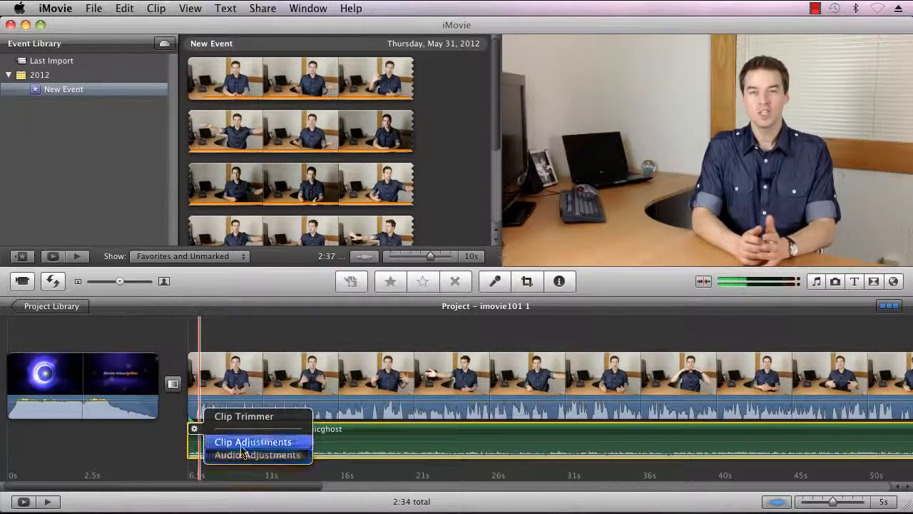
{"action": "left_click", "coordinate": [243, 459]}
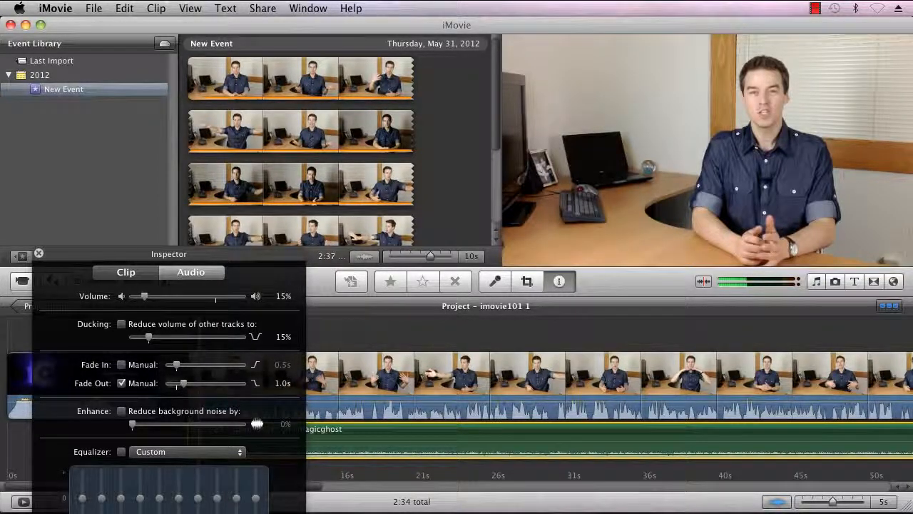
{"action": "key", "text": "Return"}
{"action": "left_click_drag", "start_coordinate": [311, 487], "coordinate": [898, 468]}
{"action": "mouse_move", "coordinate": [797, 389]}
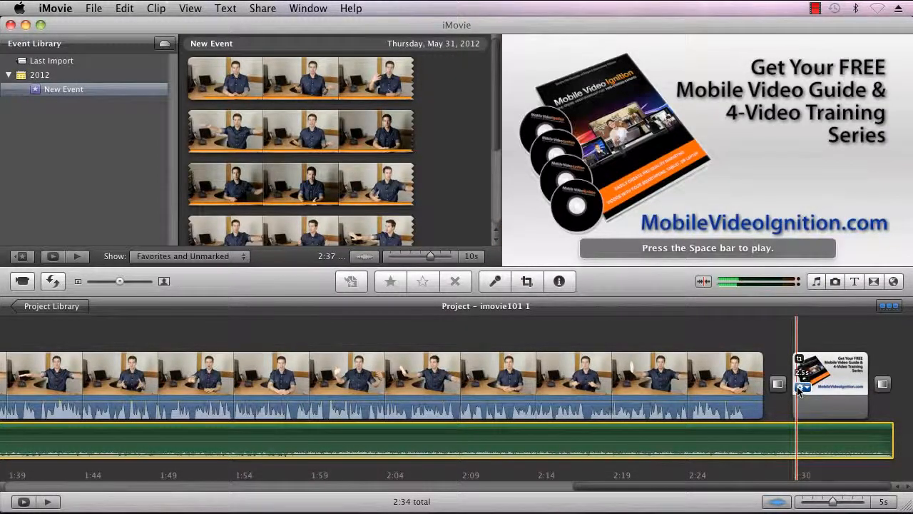
{"action": "left_click", "coordinate": [739, 391]}
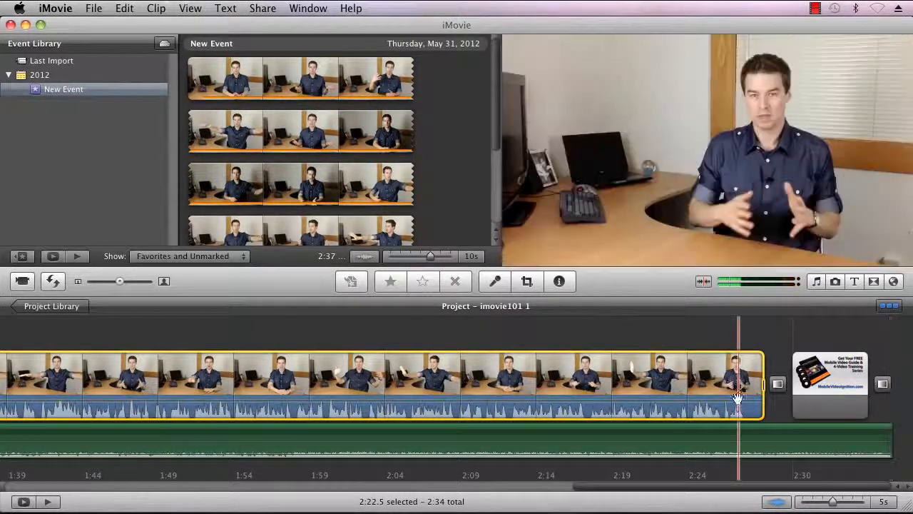
{"action": "left_click_drag", "start_coordinate": [642, 490], "coordinate": [729, 502]}
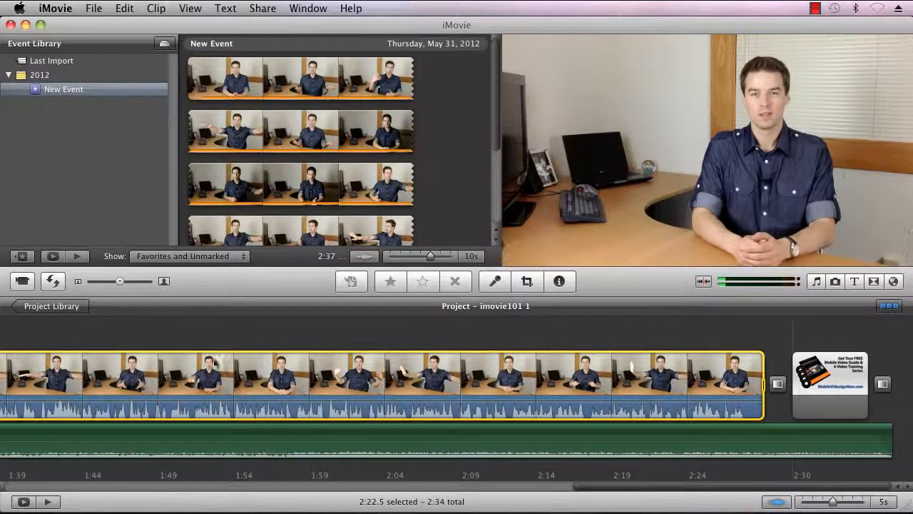
Start publishing the project to YouTube, keeping the Howto & Style category, and enter the description "basic editing with imovie".
{"action": "left_click", "coordinate": [262, 9]}
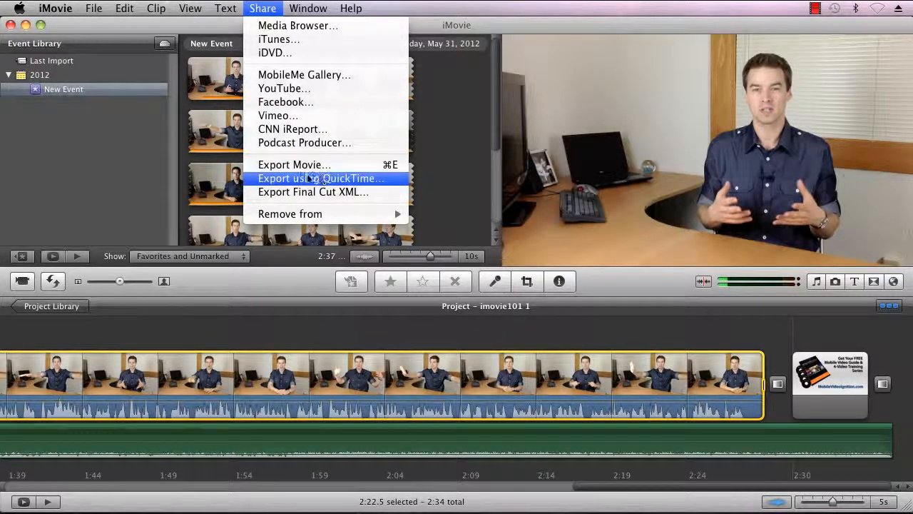
{"action": "left_click", "coordinate": [286, 95]}
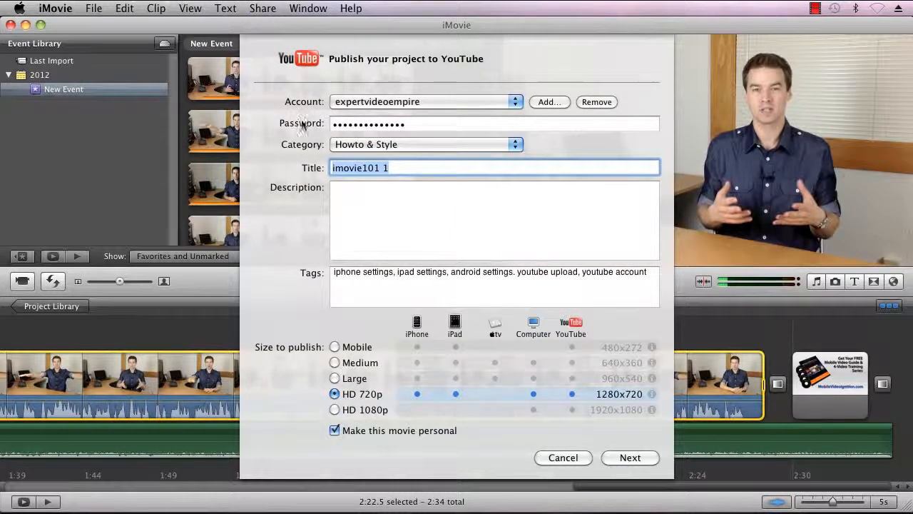
{"action": "left_click", "coordinate": [516, 151]}
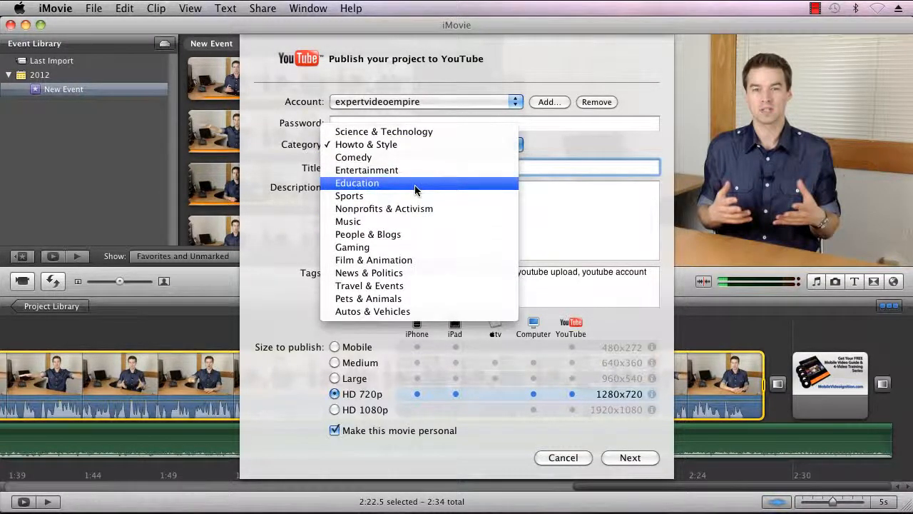
{"action": "key", "text": "Escape"}
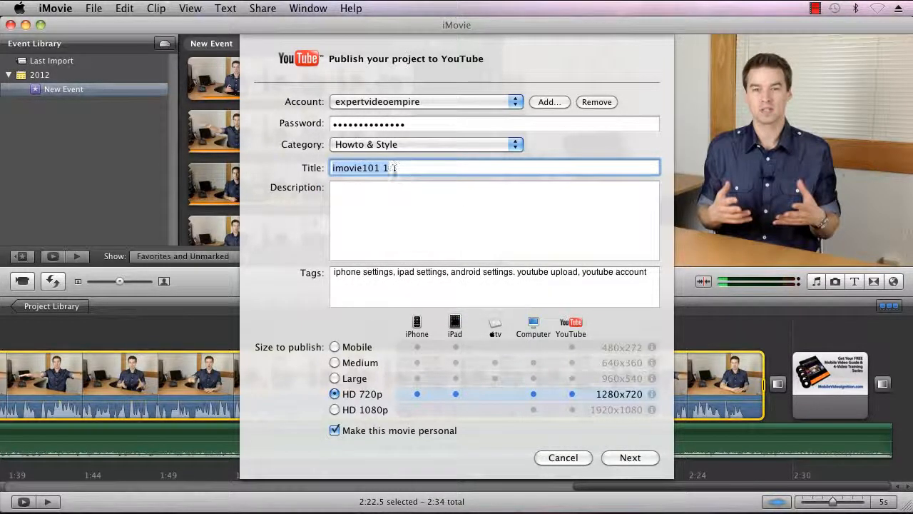
{"action": "left_click", "coordinate": [361, 191]}
{"action": "type", "text": "ba"}
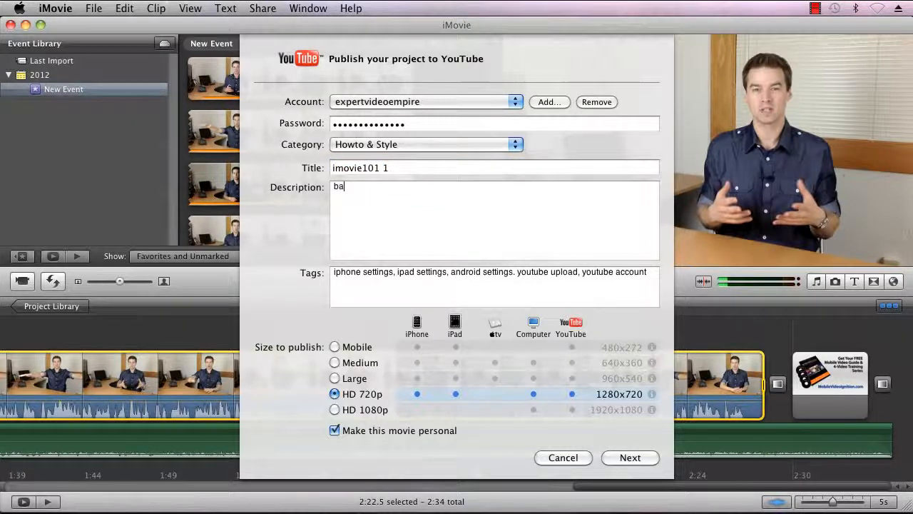
{"action": "type", "text": "sic editing with imovie"}
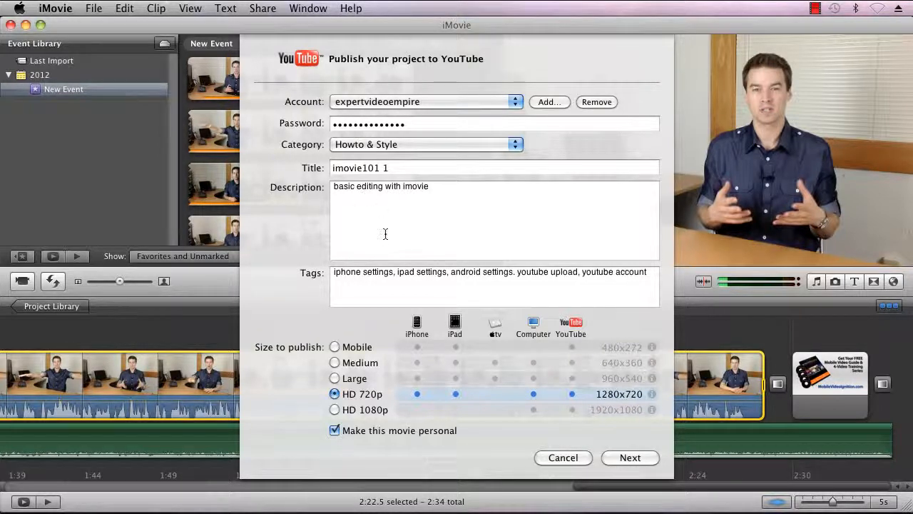
Replace the YouTube tags with "imovie 11, video editing".
{"action": "left_click_drag", "start_coordinate": [332, 272], "coordinate": [758, 270]}
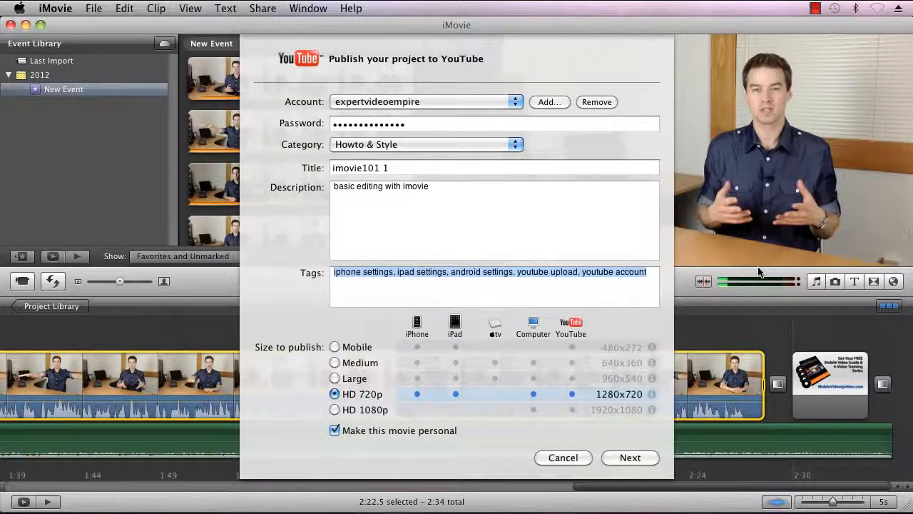
{"action": "type", "text": "imov"}
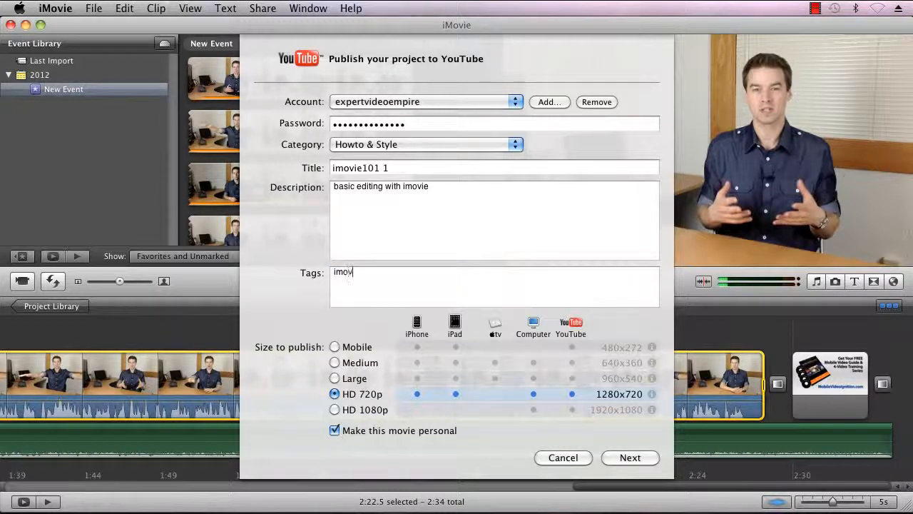
{"action": "type", "text": "ie 11, video edi"}
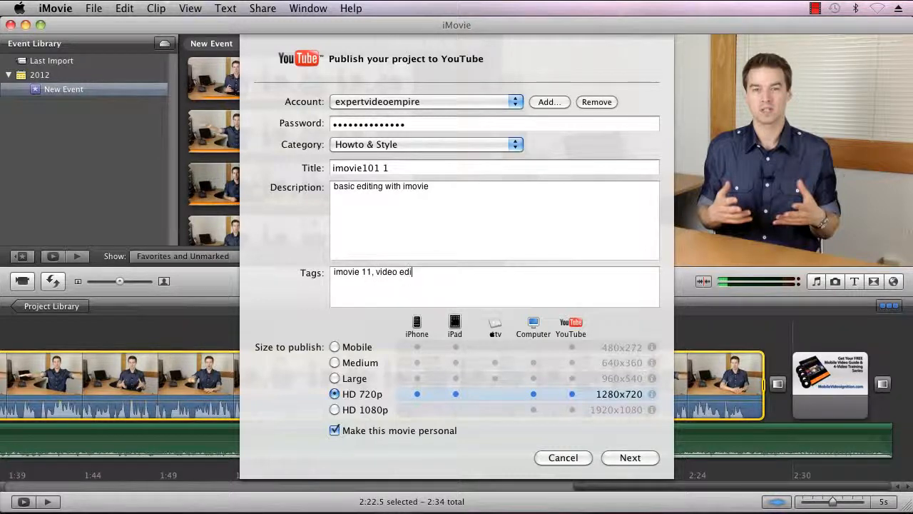
{"action": "type", "text": "ting"}
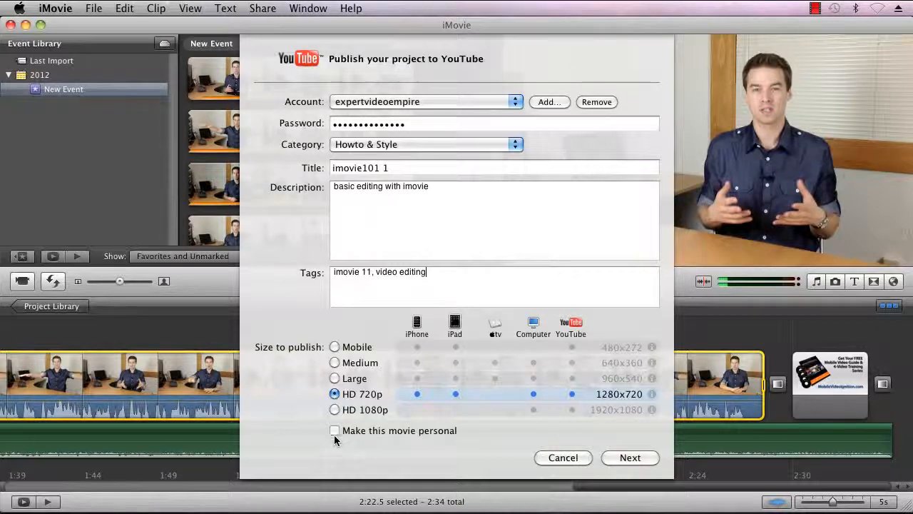
Turn off making the movie personal, proceed through the terms of service and publish the project to YouTube at HD 720p.
{"action": "left_click", "coordinate": [335, 431]}
{"action": "left_click", "coordinate": [630, 457]}
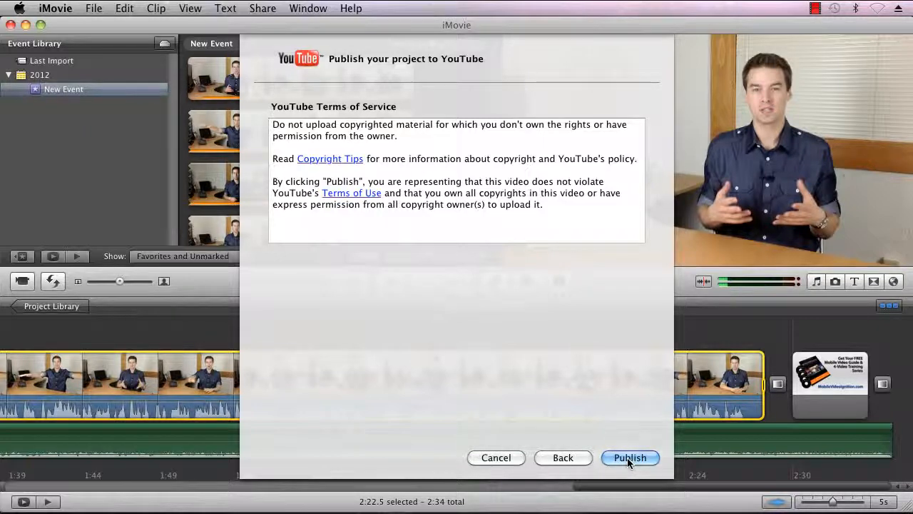
{"action": "left_click", "coordinate": [628, 457]}
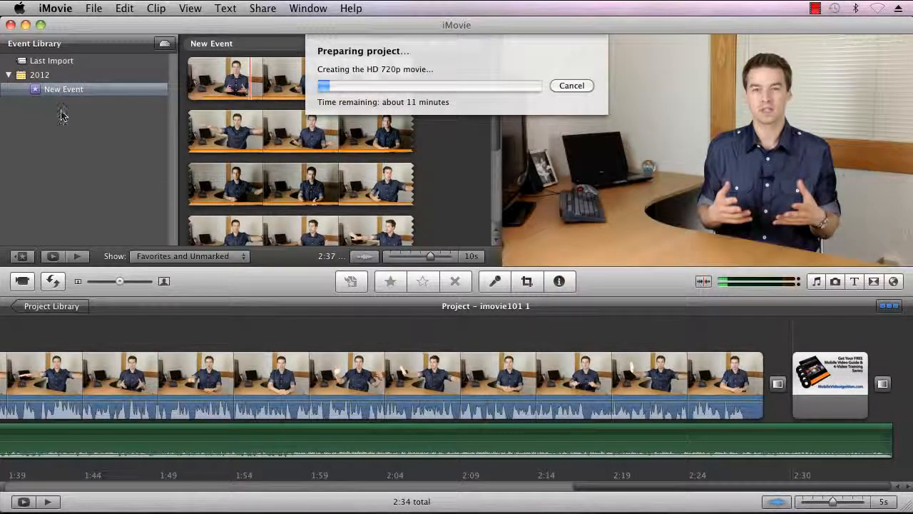
{"action": "left_click", "coordinate": [815, 8]}
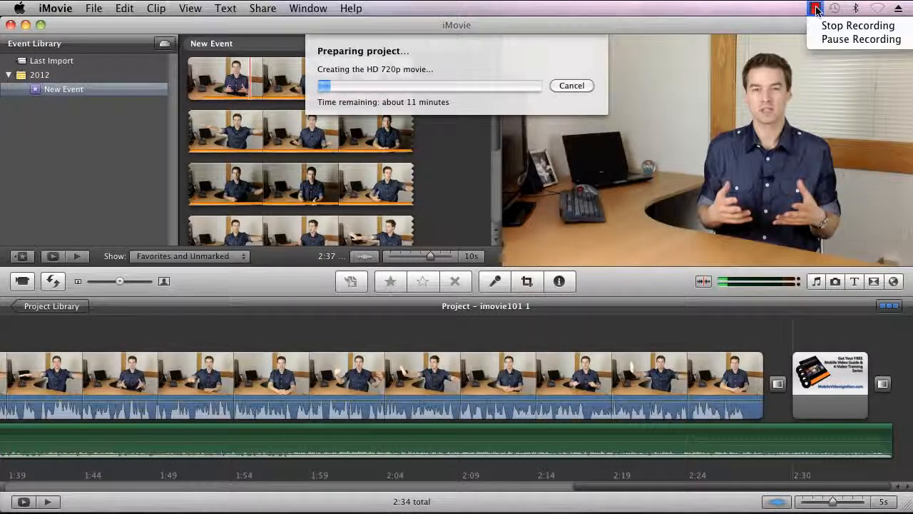